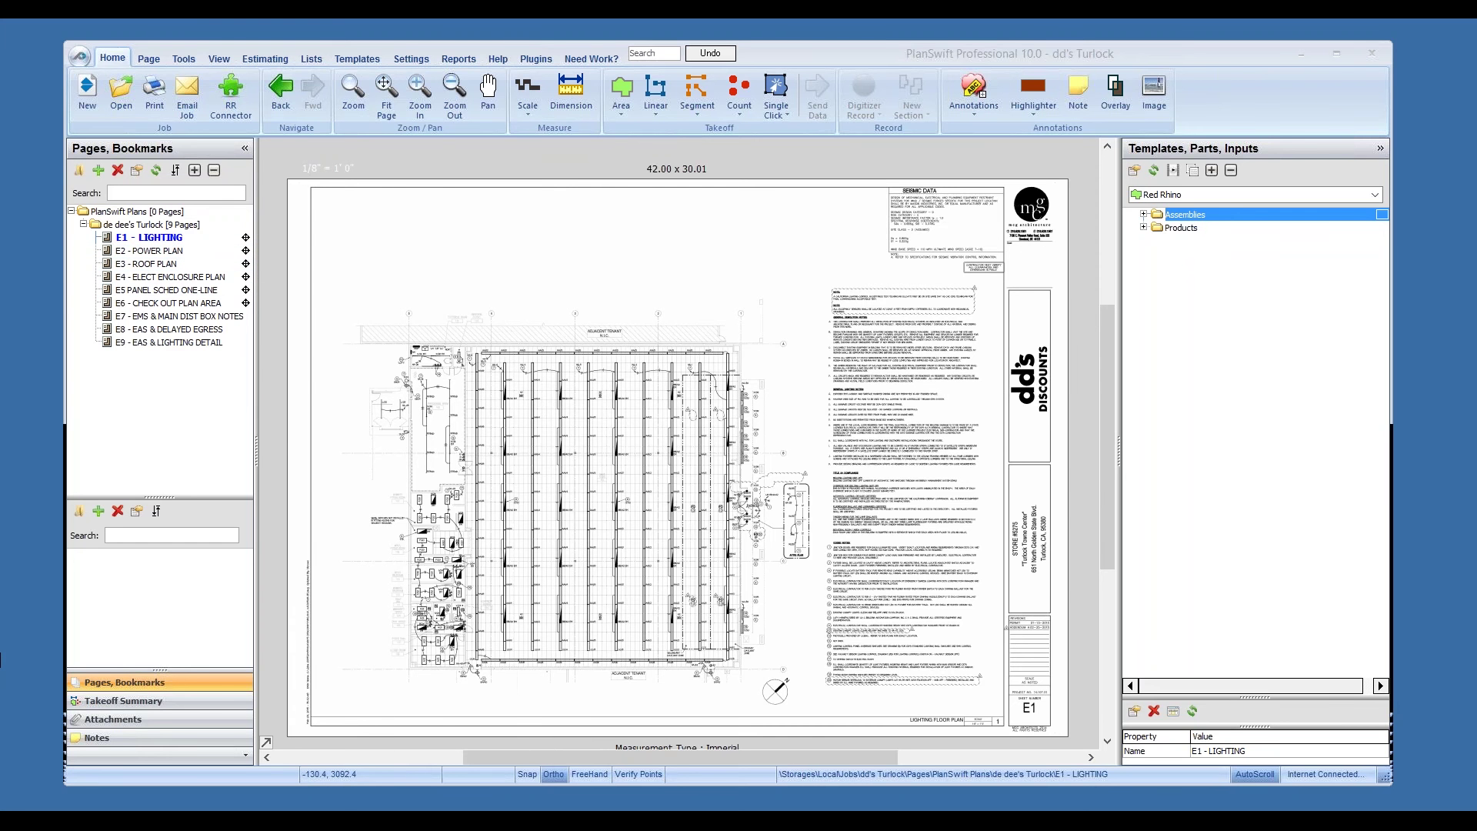
pyautogui.scroll(2, 563, 492)
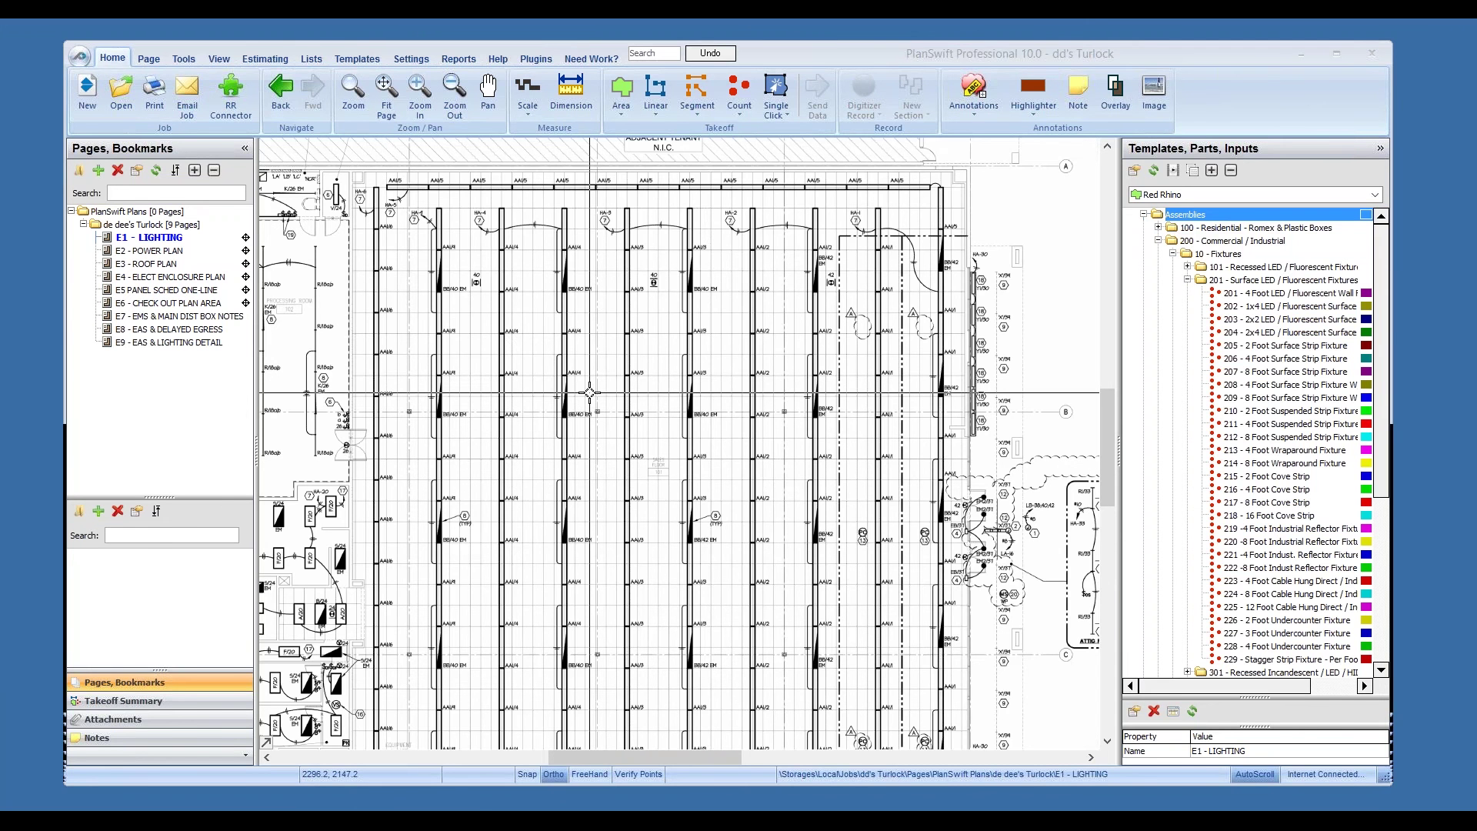
pyautogui.scroll(1, 589, 393)
pyautogui.scroll(1, 590, 393)
pyautogui.scroll(-2, 589, 393)
pyautogui.scroll(2, 589, 393)
pyautogui.scroll(-1, 589, 393)
pyautogui.scroll(-1, 589, 393)
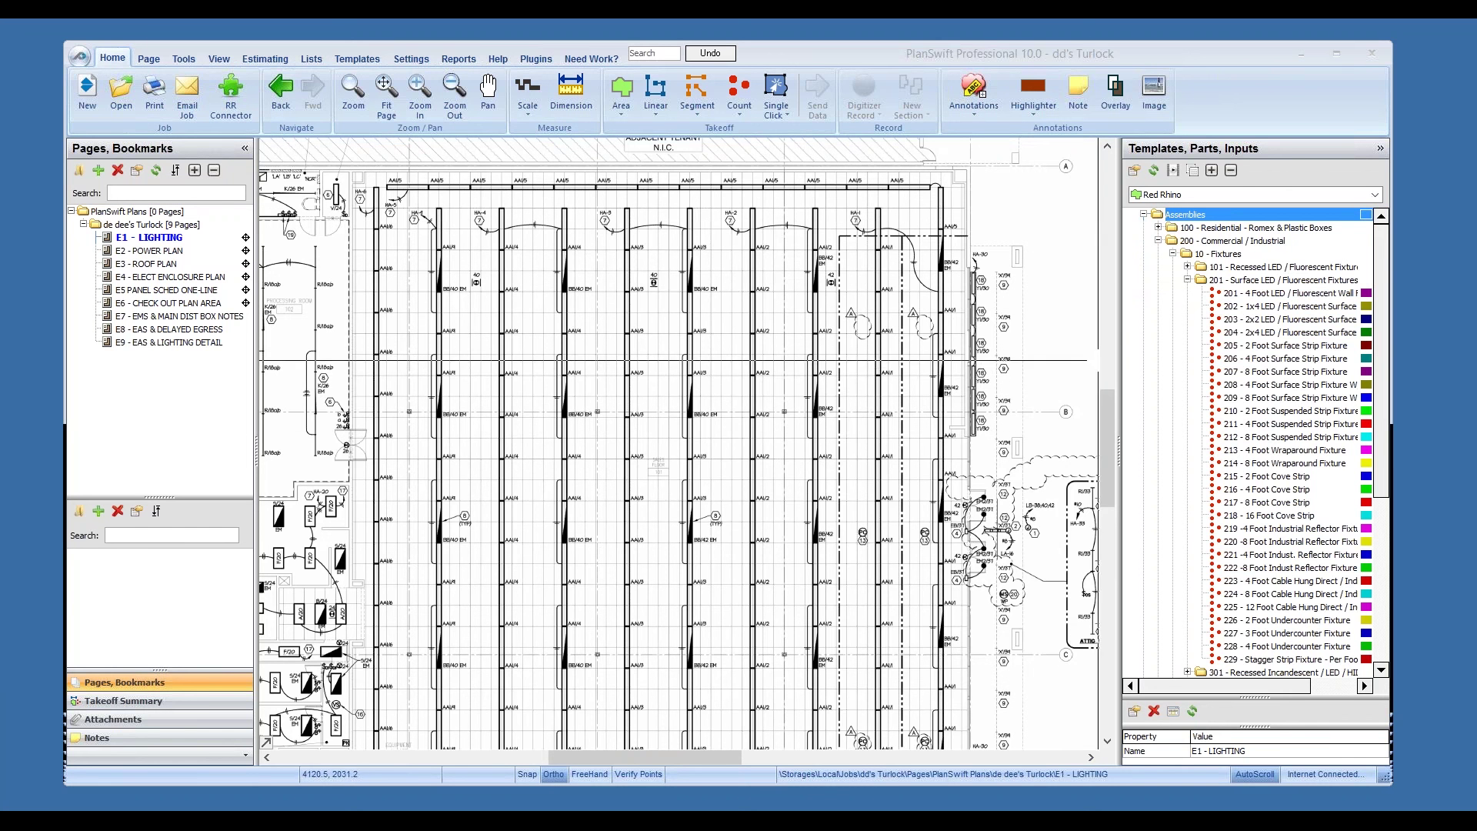
# Step: Add the 207 - 8 Foot Surface Strip Fixture takeoff to E1, filed in dd's Turlock\Lighting
pyautogui.doubleClick(1264, 375)
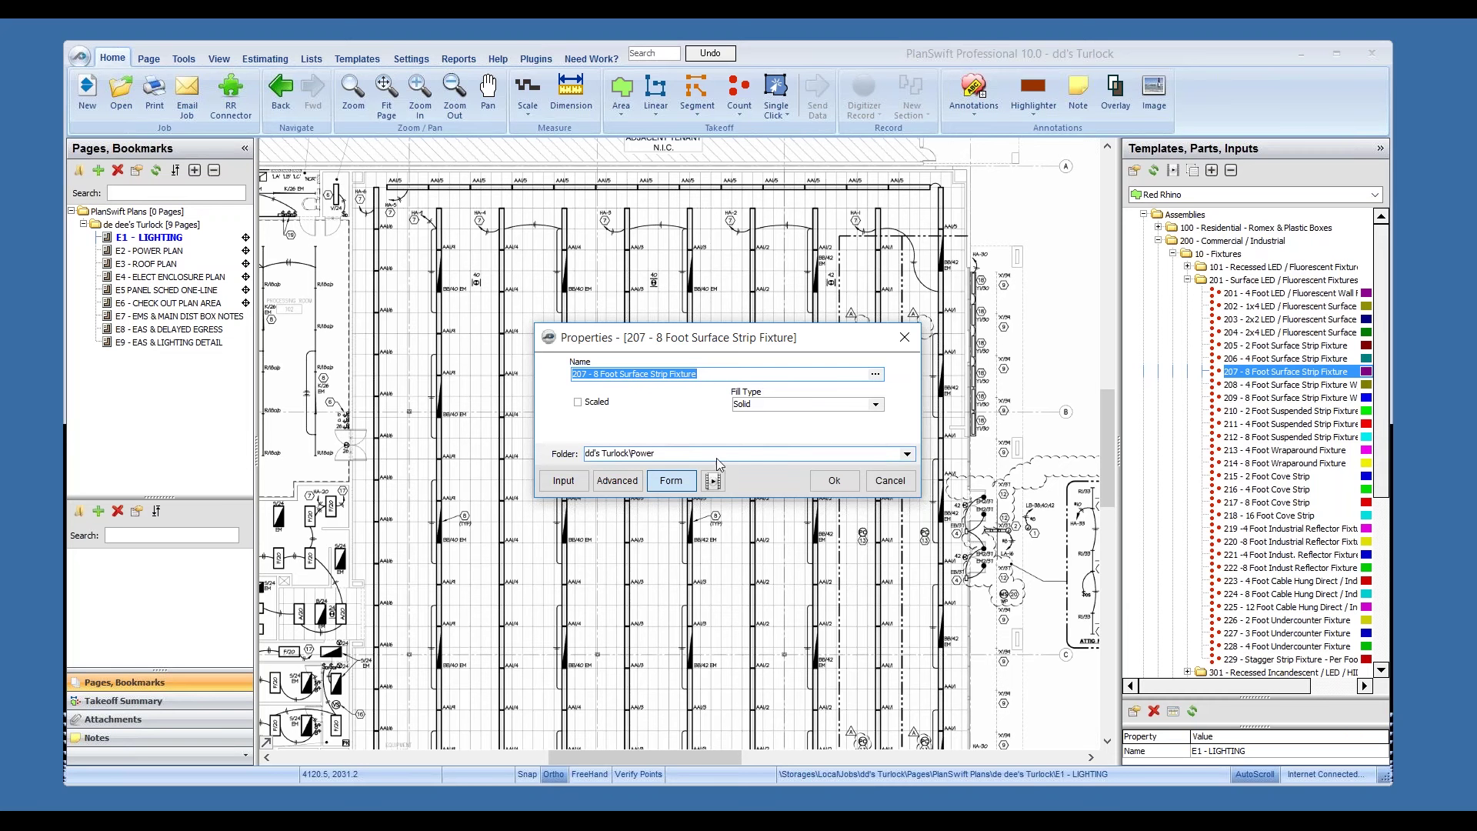
pyautogui.click(909, 455)
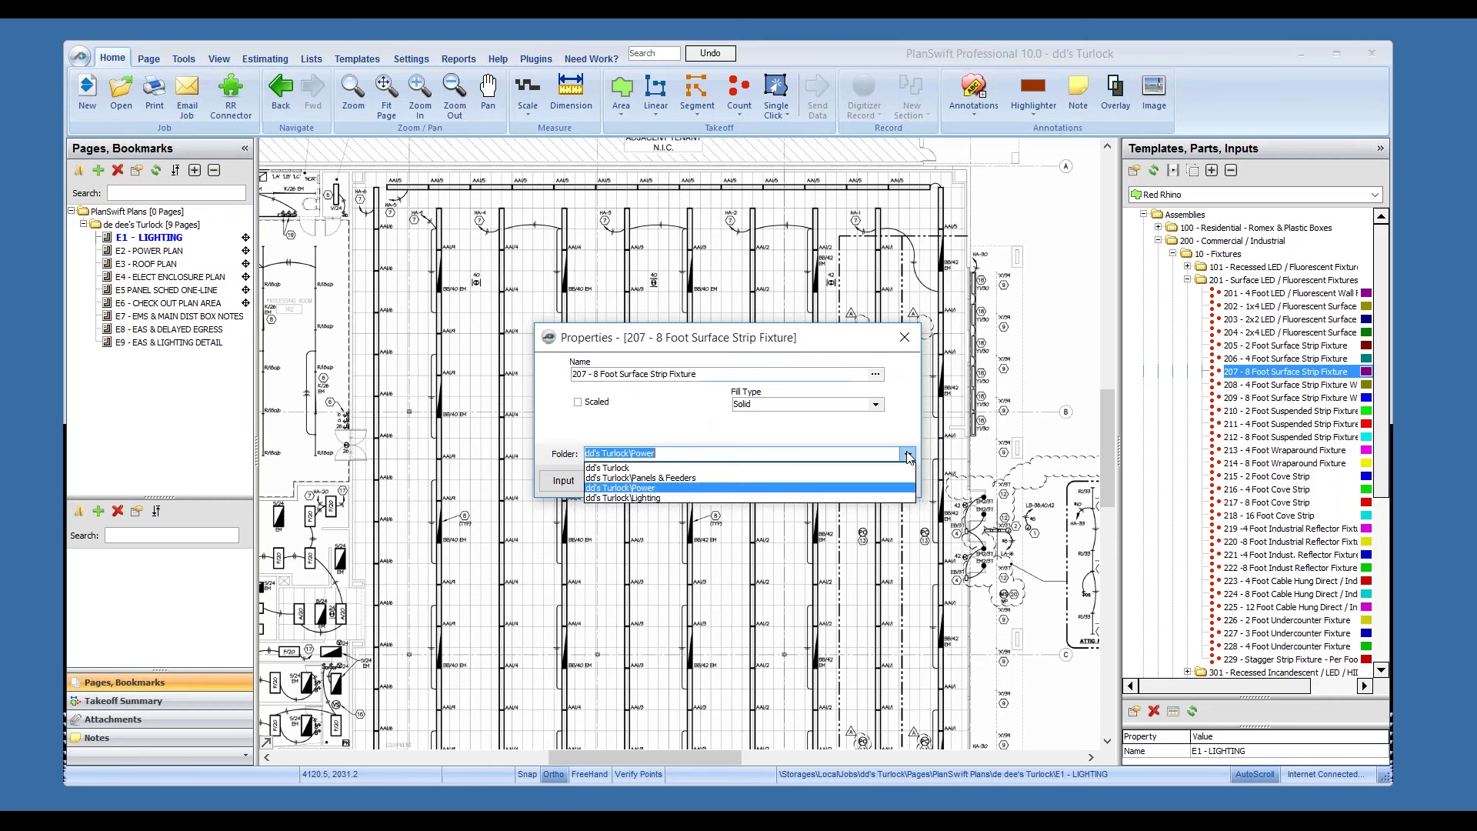
pyautogui.click(644, 498)
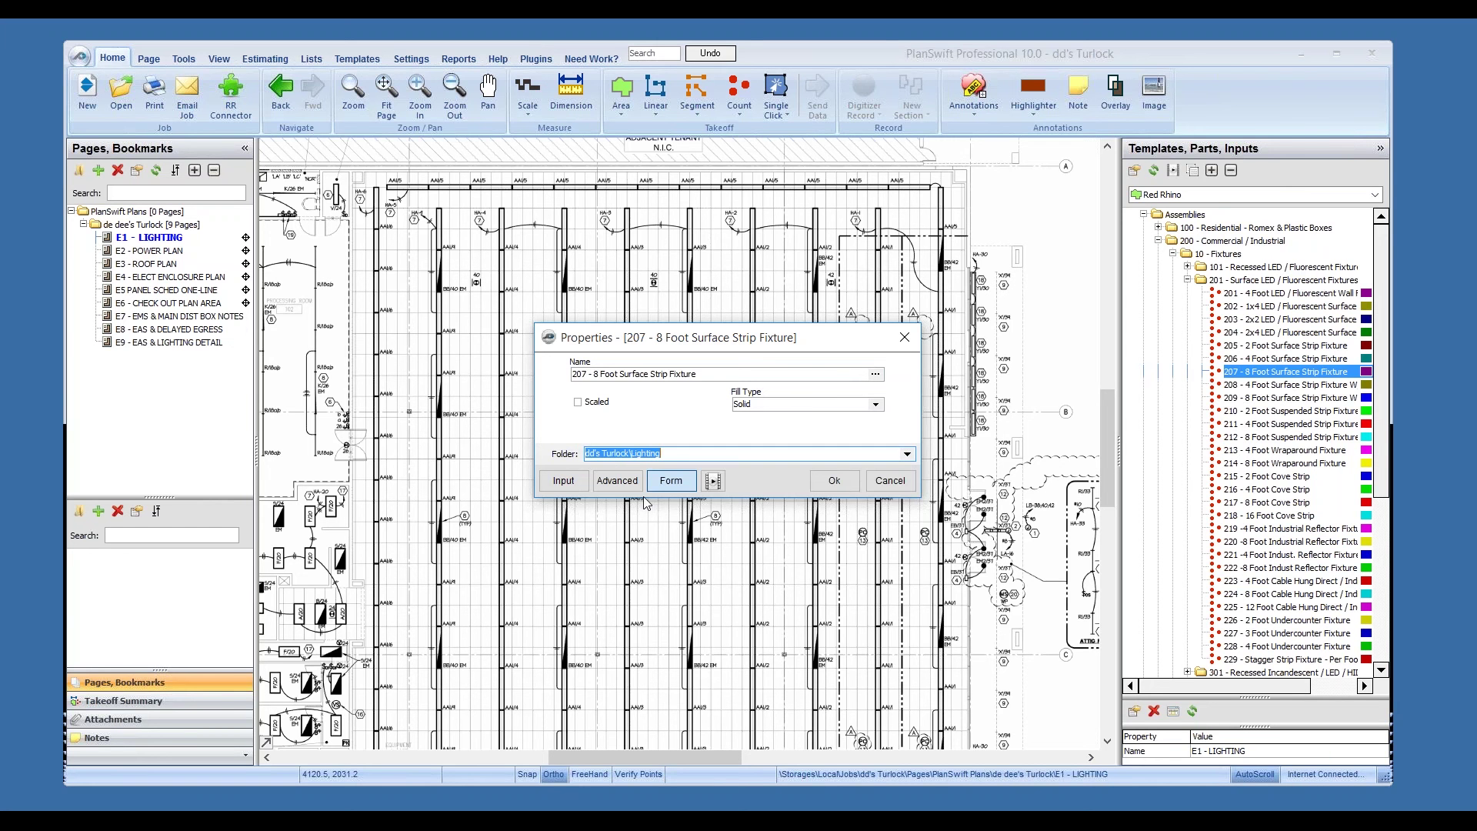
pyautogui.click(835, 483)
# Step: Count seven 8-foot strip fixtures: six down the left row and one in the next column
pyautogui.click(864, 86)
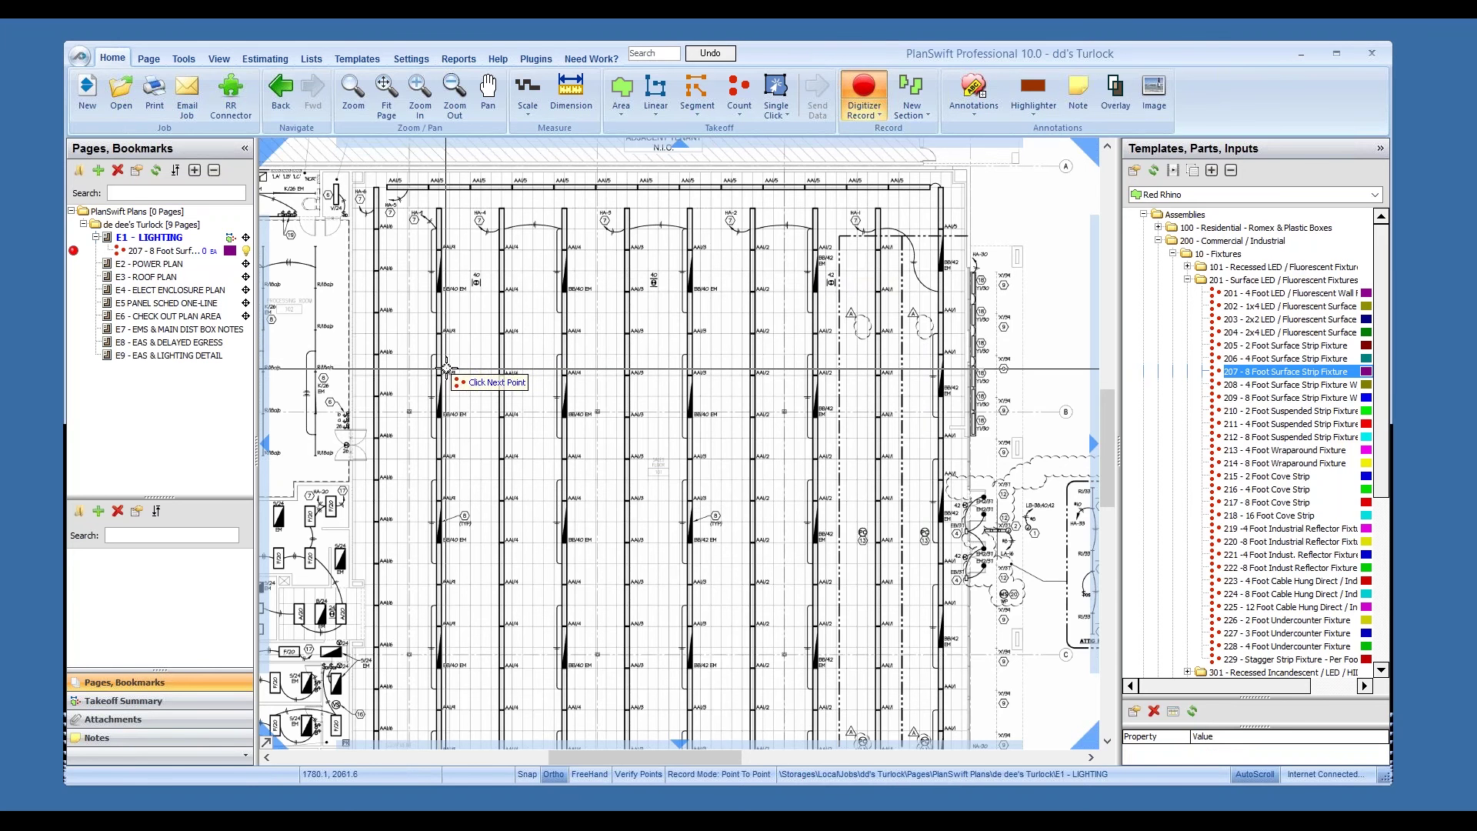
pyautogui.scroll(3, 446, 370)
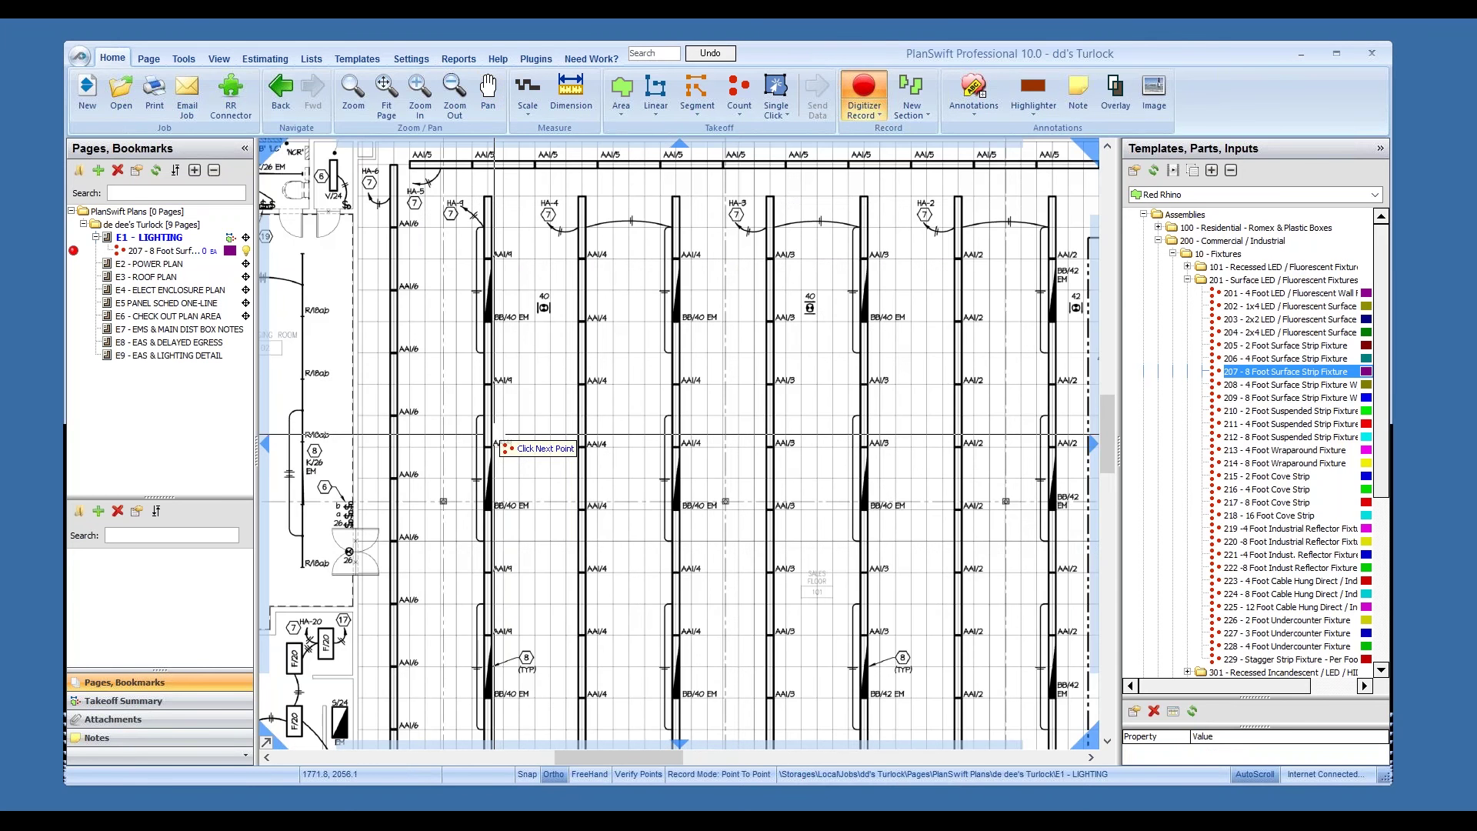
pyautogui.click(381, 212)
pyautogui.click(382, 253)
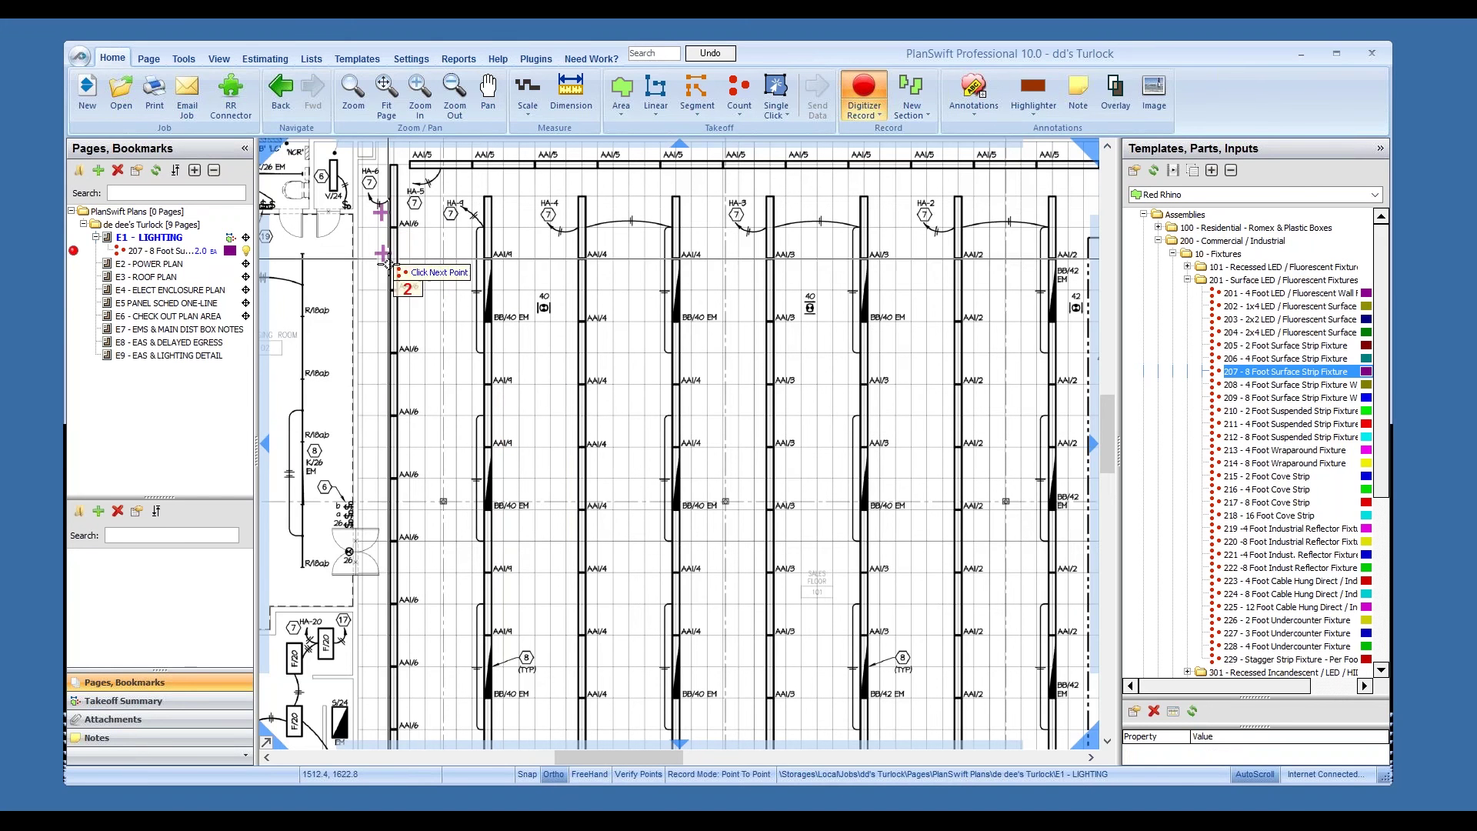
pyautogui.click(381, 322)
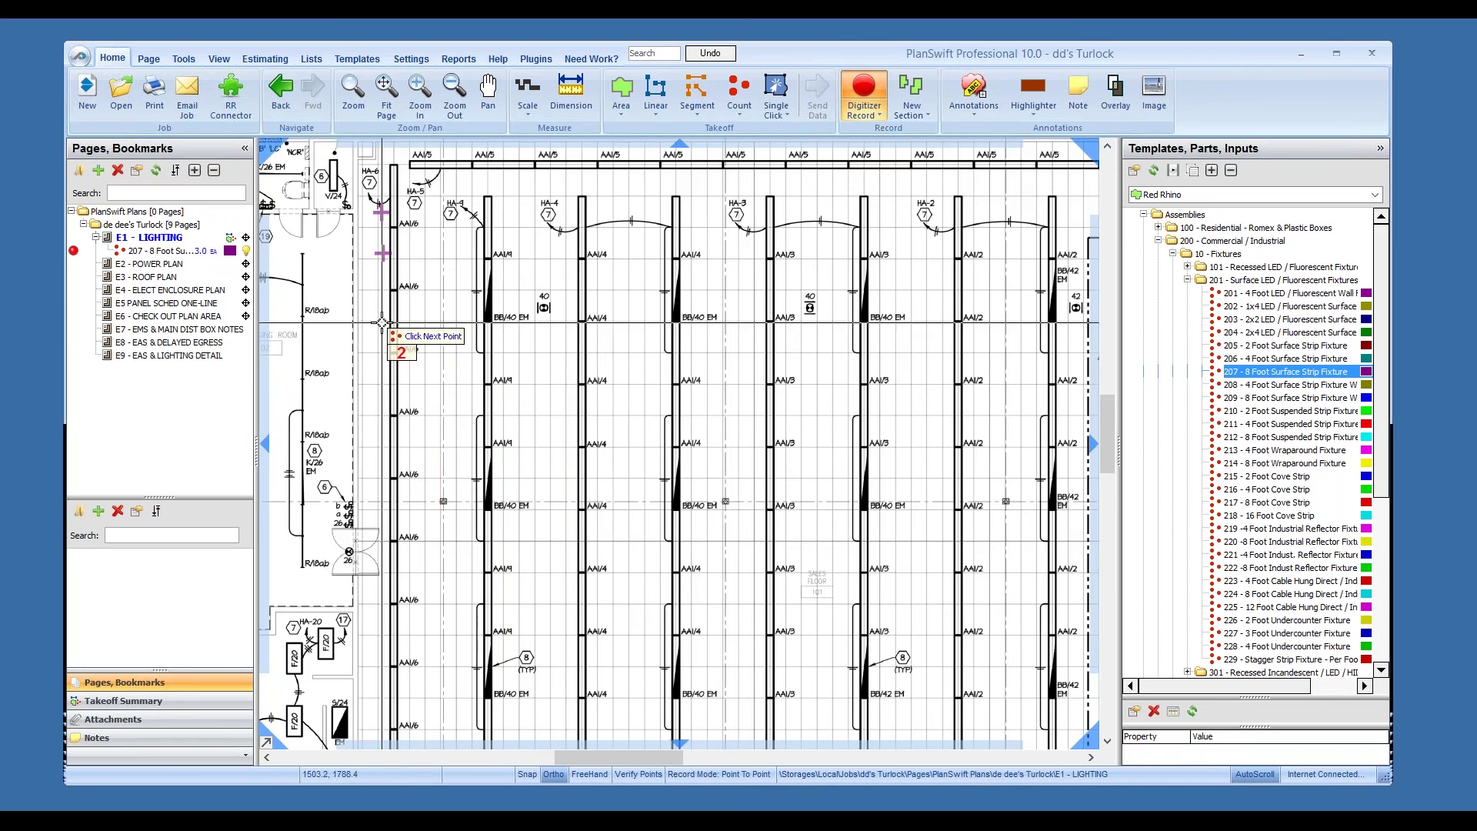
pyautogui.click(380, 381)
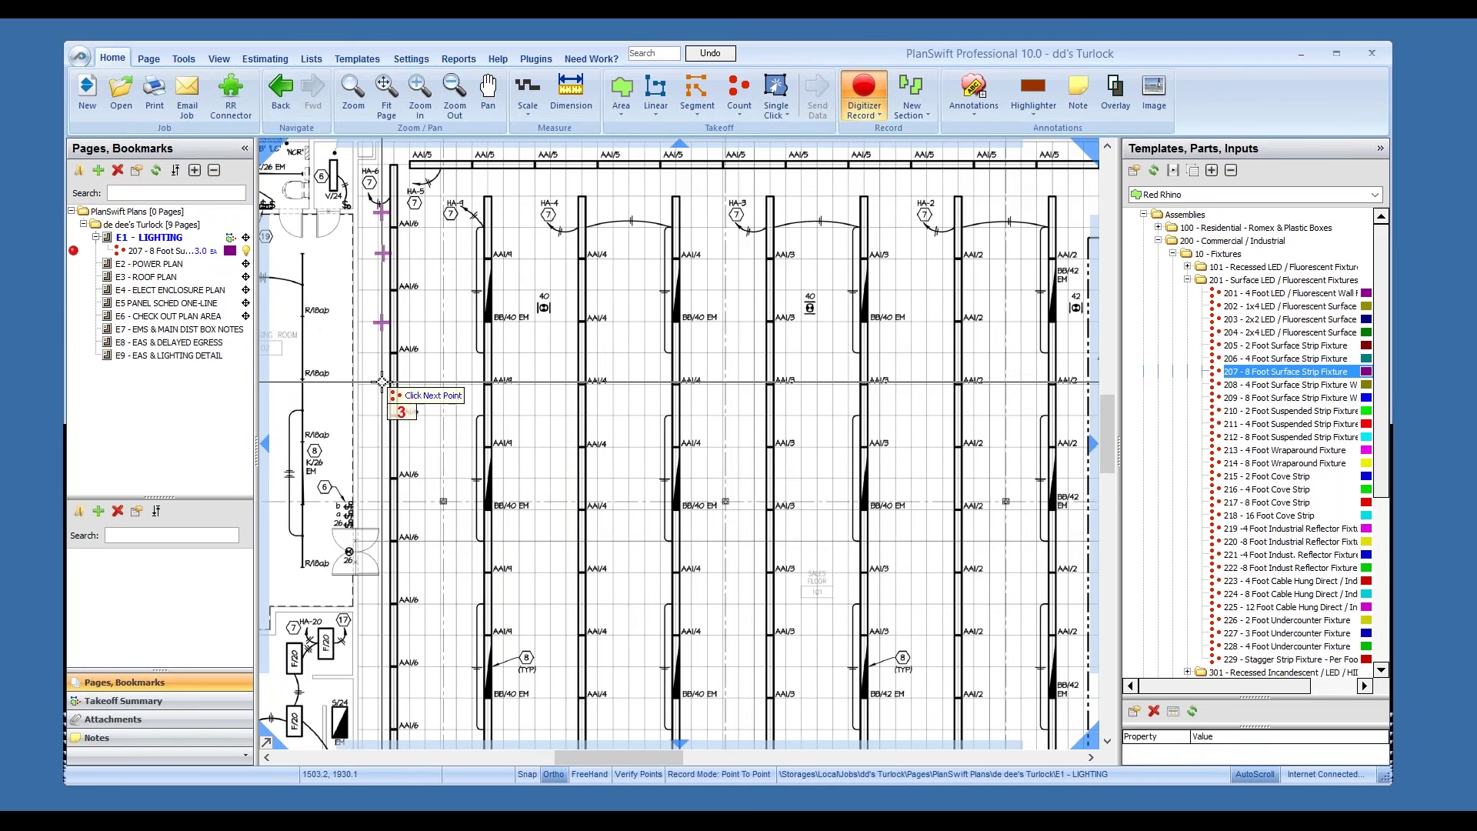
pyautogui.click(382, 447)
pyautogui.click(382, 504)
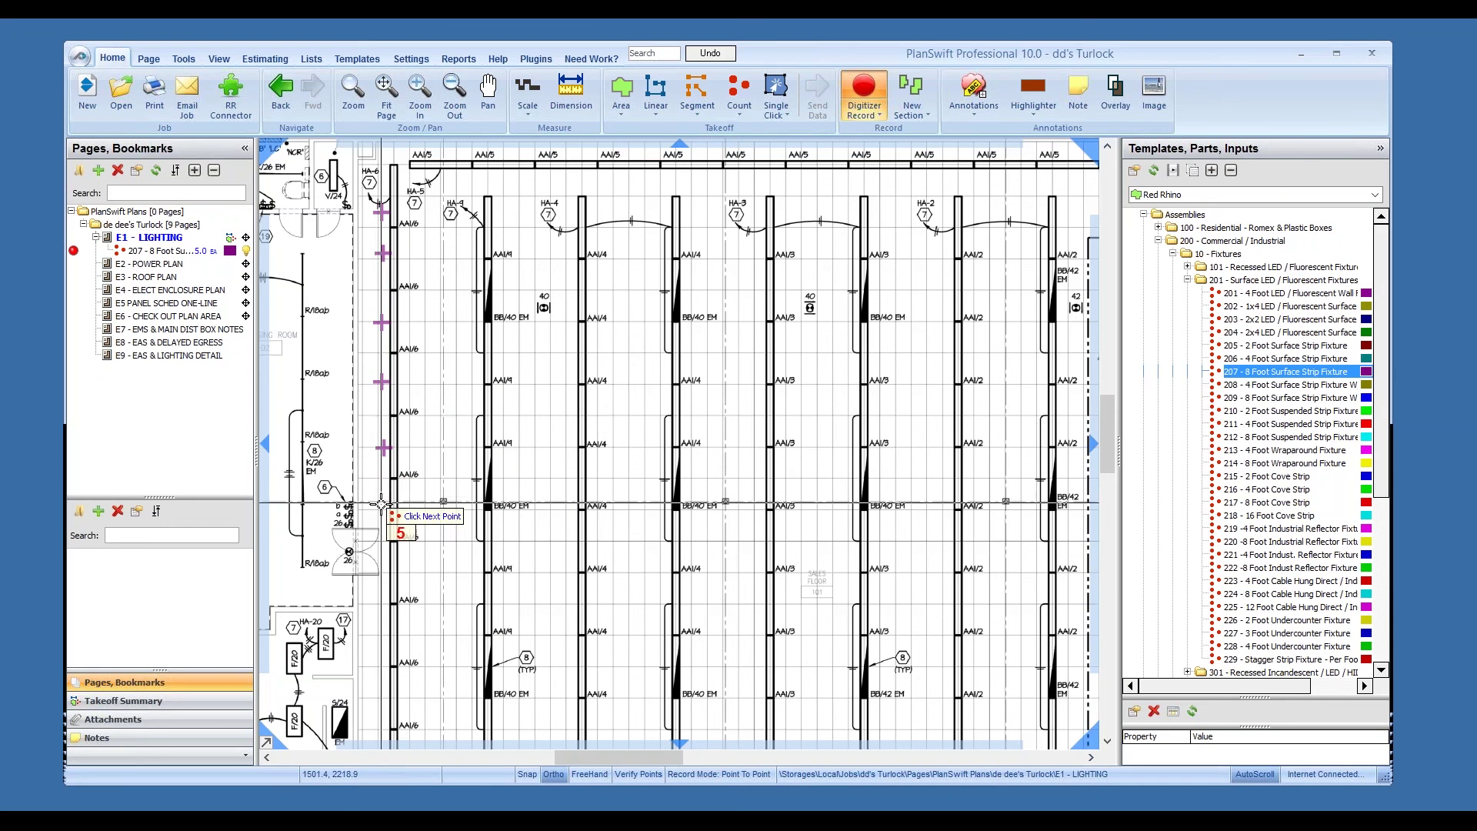
pyautogui.click(471, 227)
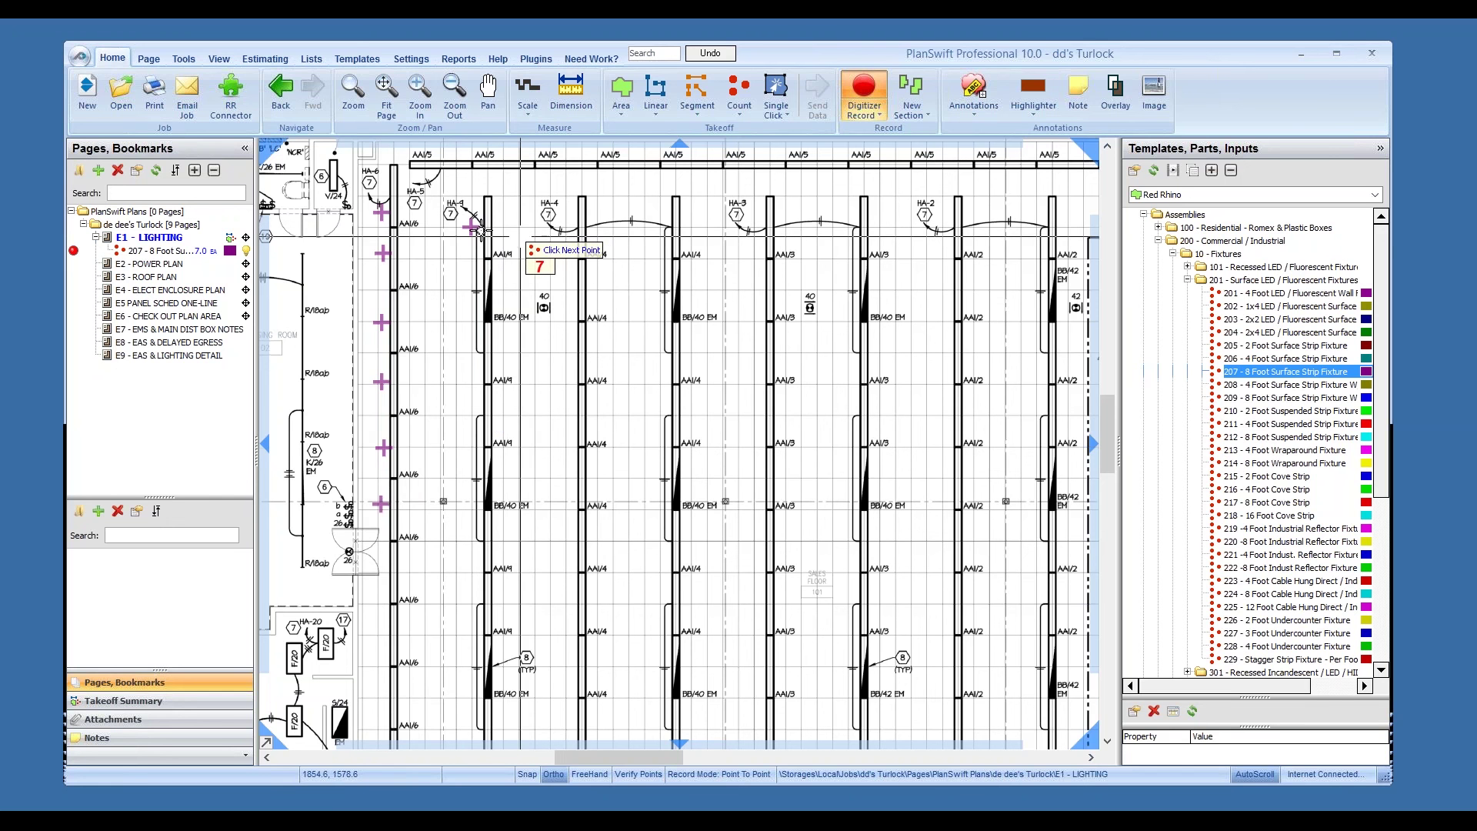
pyautogui.click(152, 252)
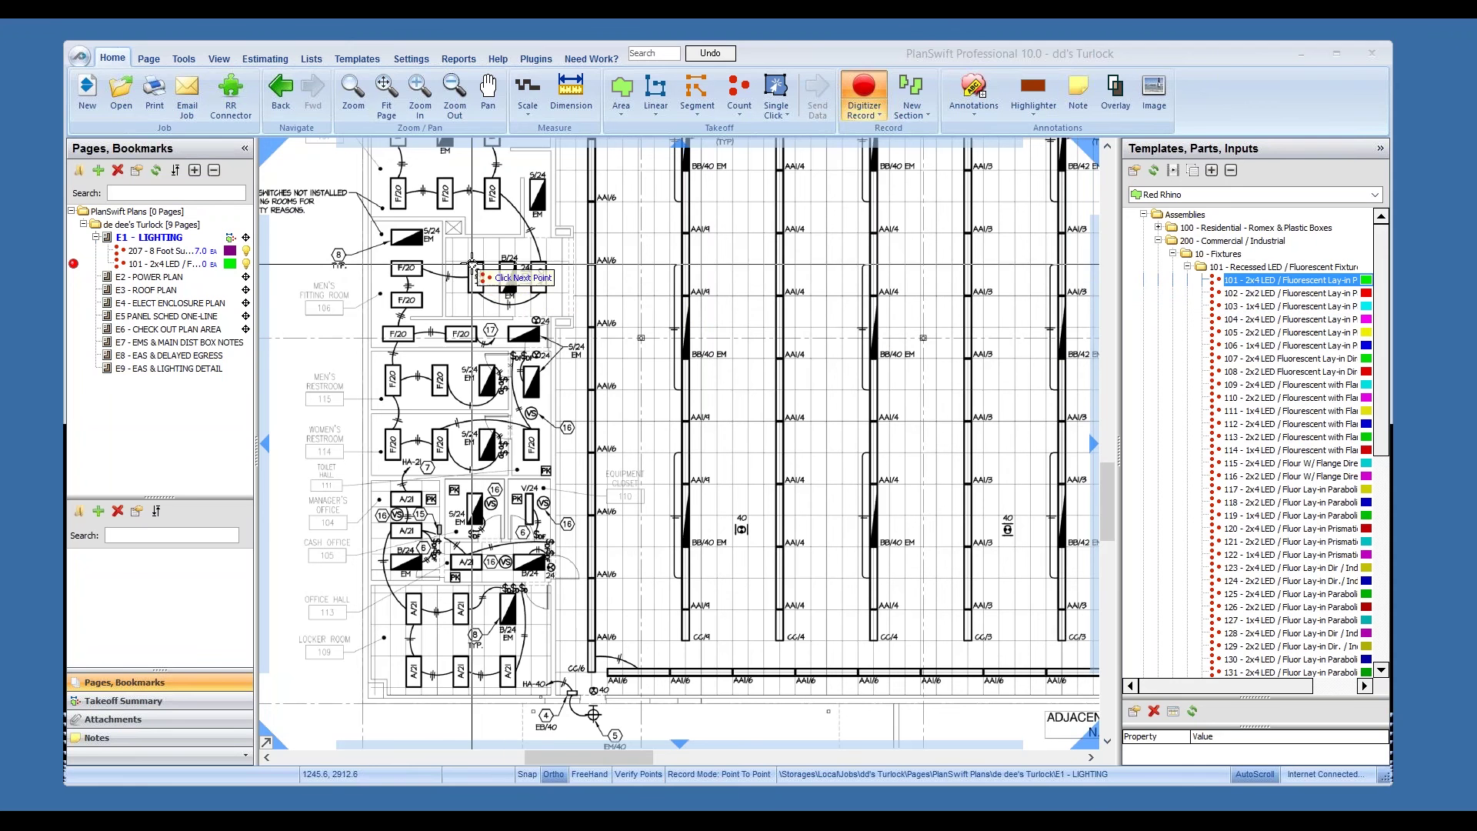
# Step: Count seven 2x4 LED fixtures in the small rooms, including those near the locker room
pyautogui.click(475, 269)
pyautogui.click(538, 269)
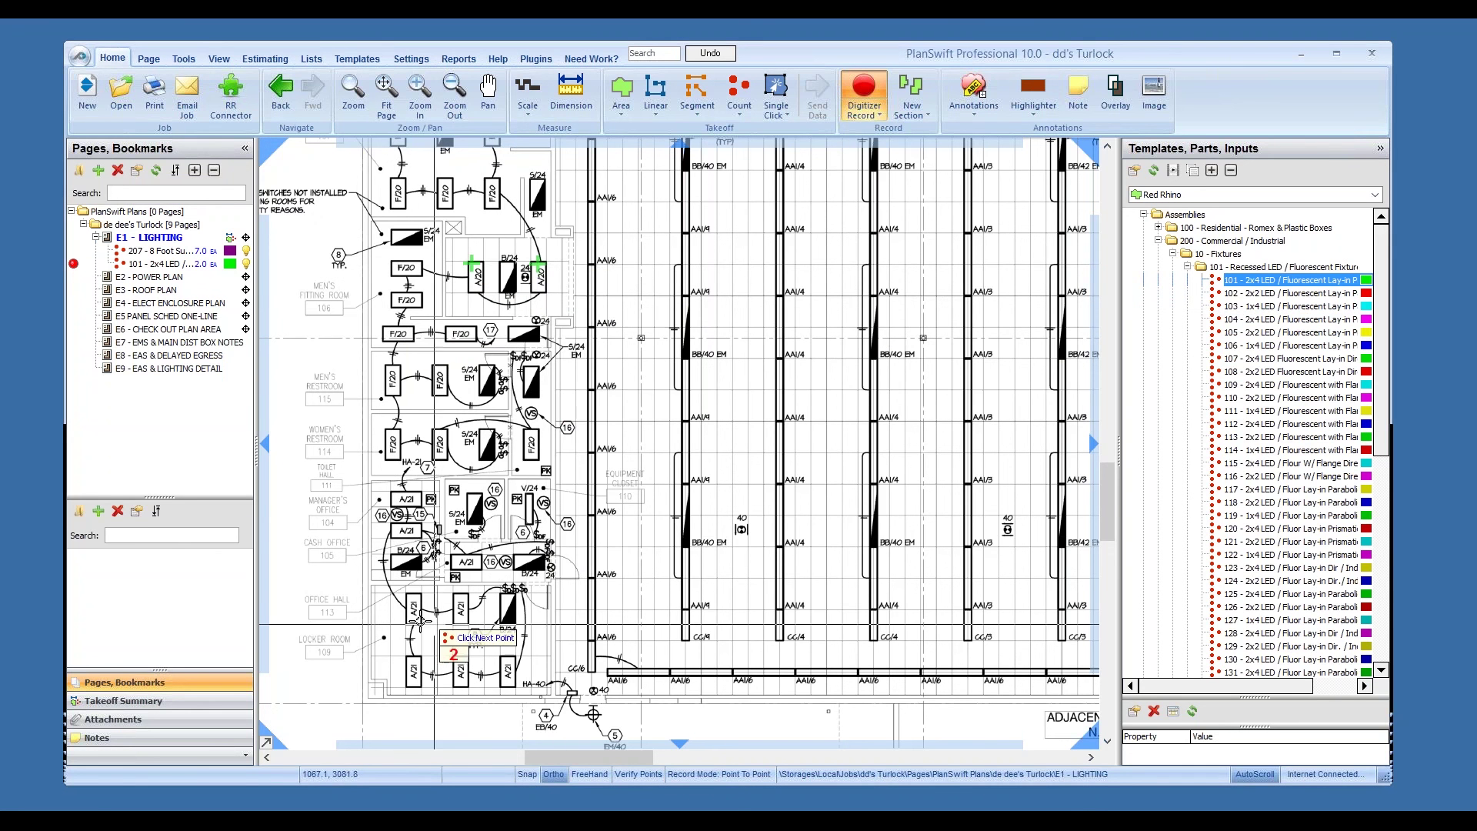
pyautogui.click(416, 613)
pyautogui.click(416, 668)
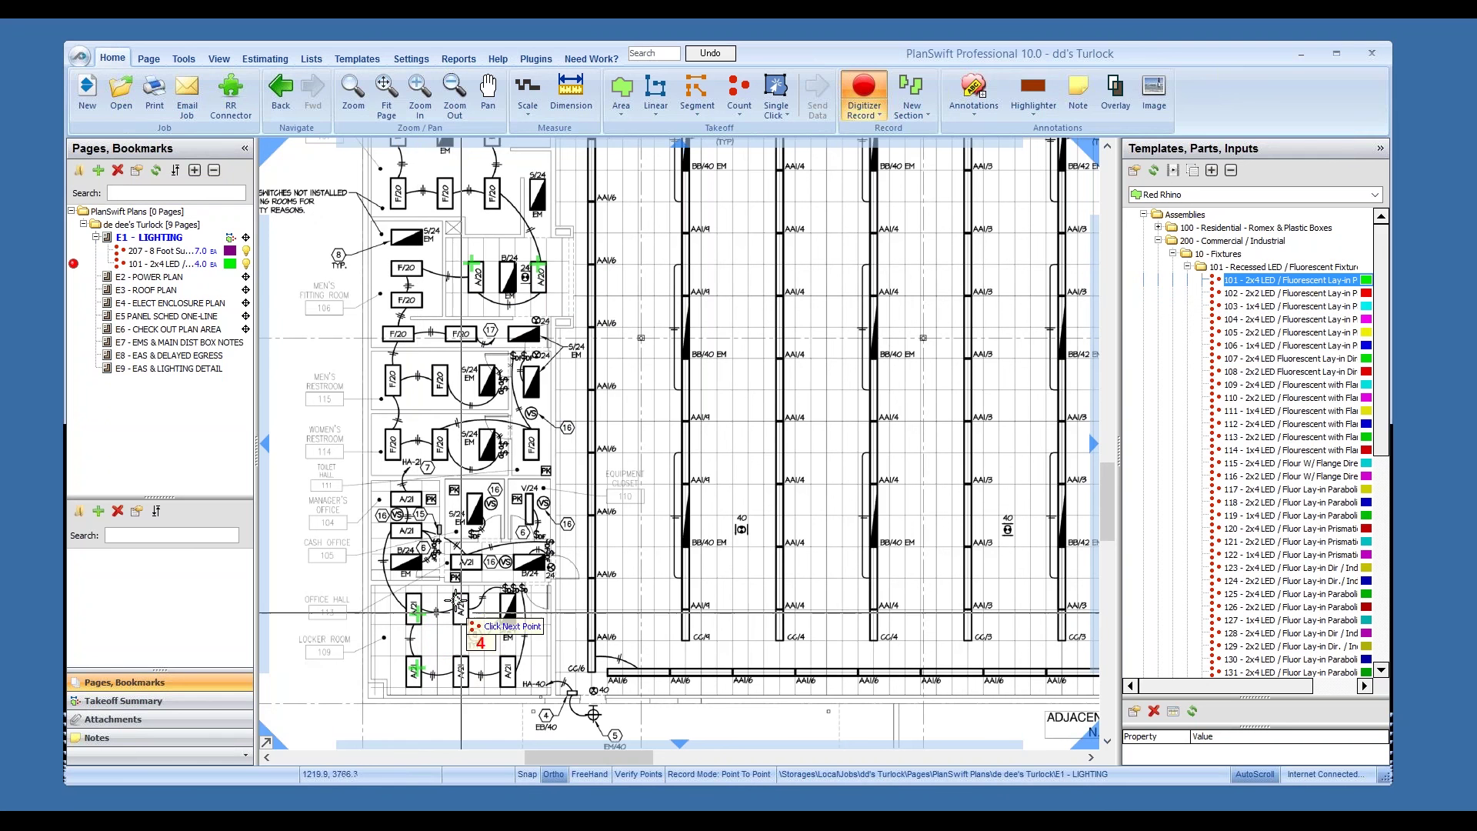
pyautogui.click(456, 601)
pyautogui.click(461, 670)
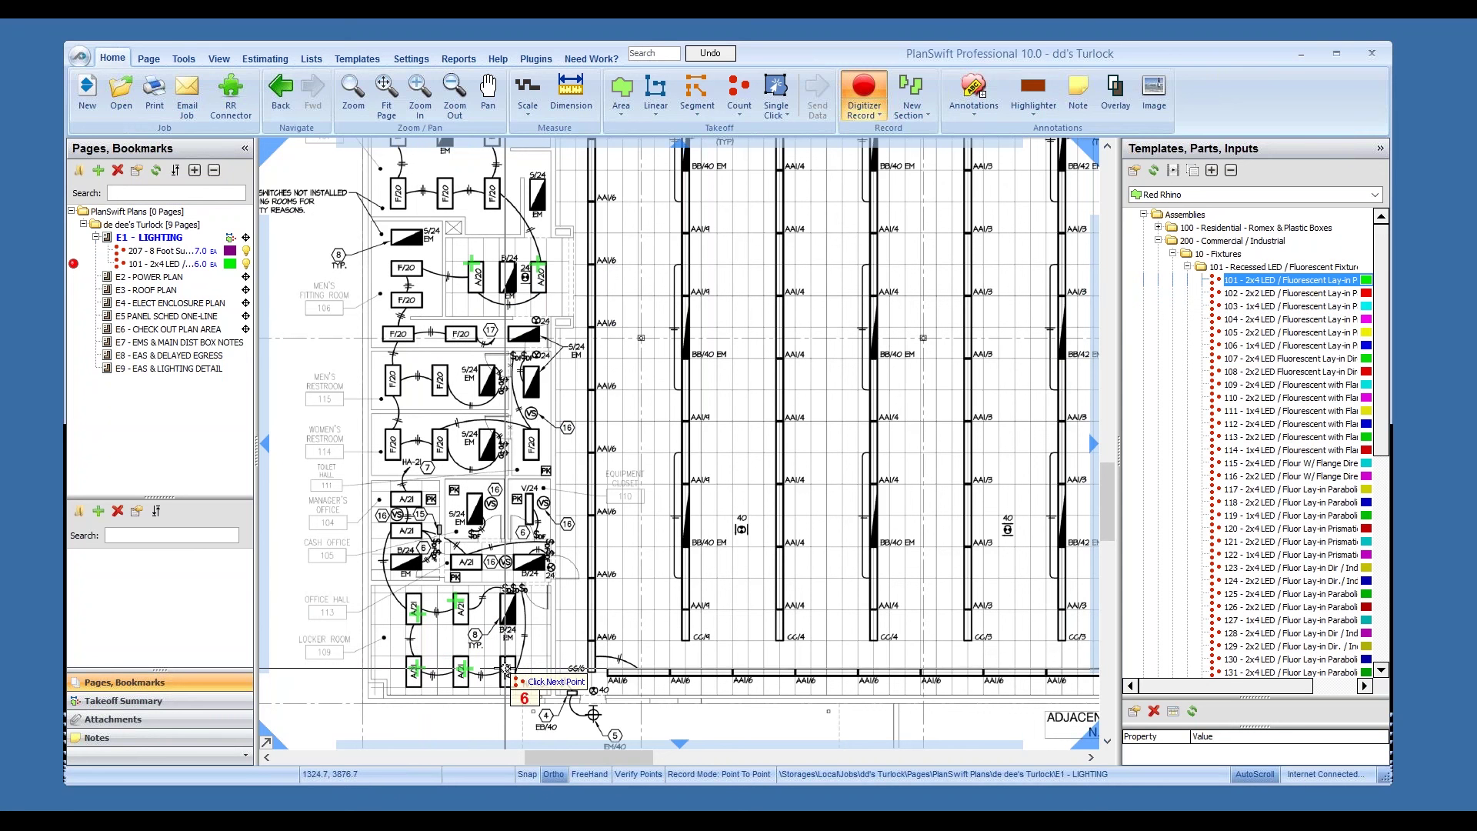
pyautogui.click(509, 668)
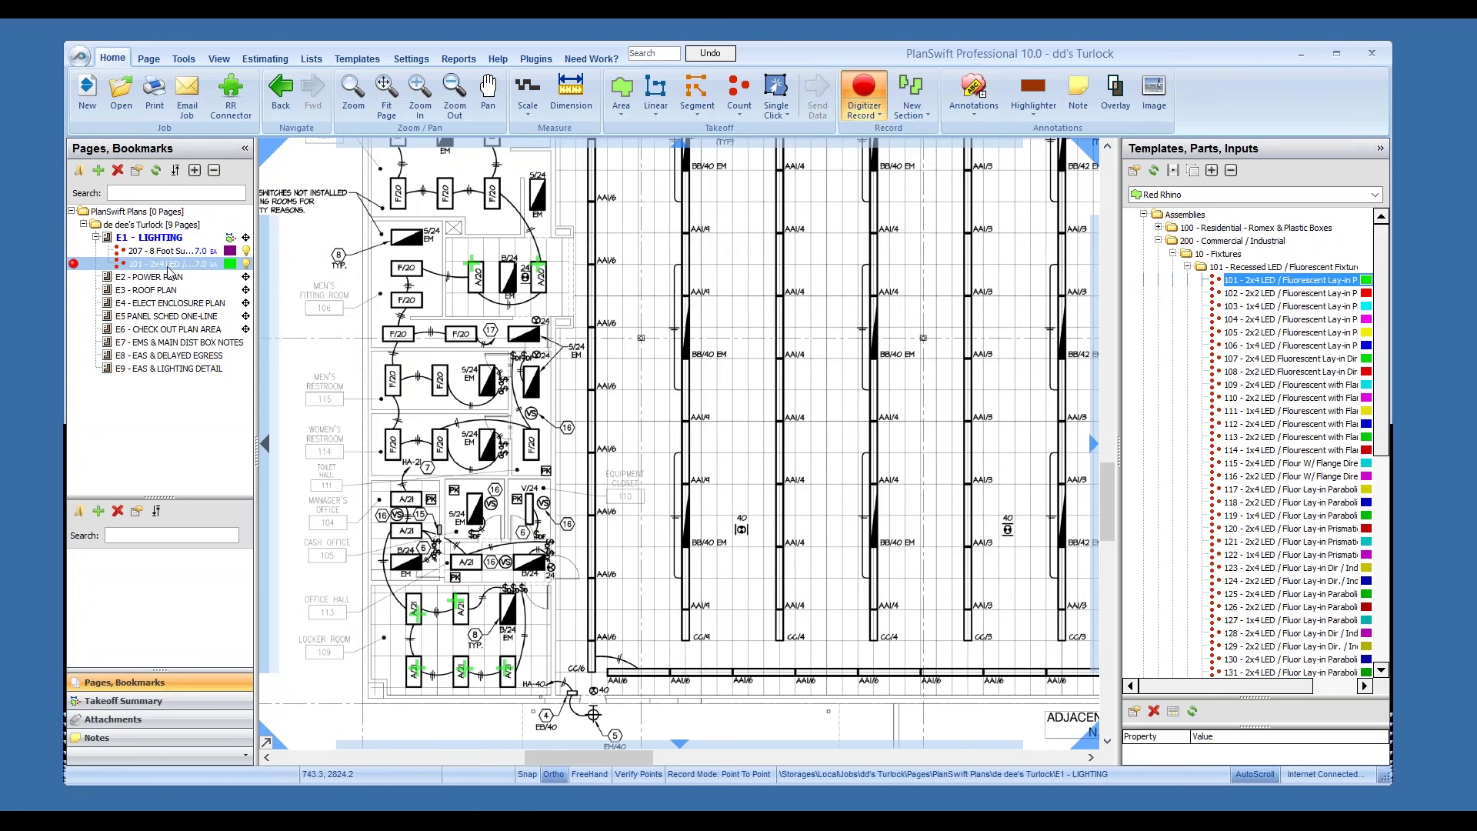
# Step: Count two A/21 fixtures as 2x4 LEDs, then go to the E2 - POWER PLAN sheet
pyautogui.click(398, 496)
pyautogui.click(411, 532)
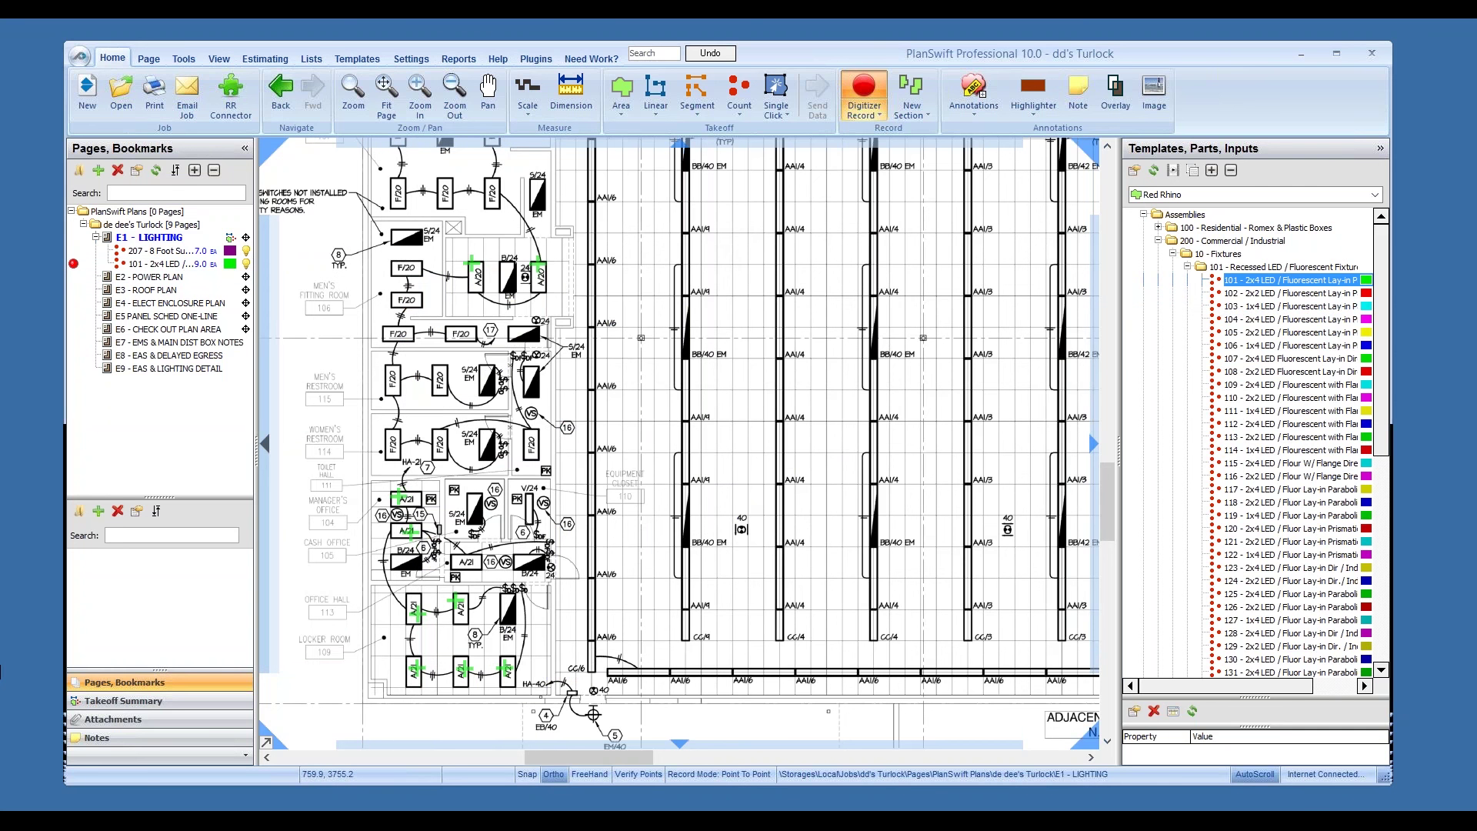
pyautogui.click(1089, 435)
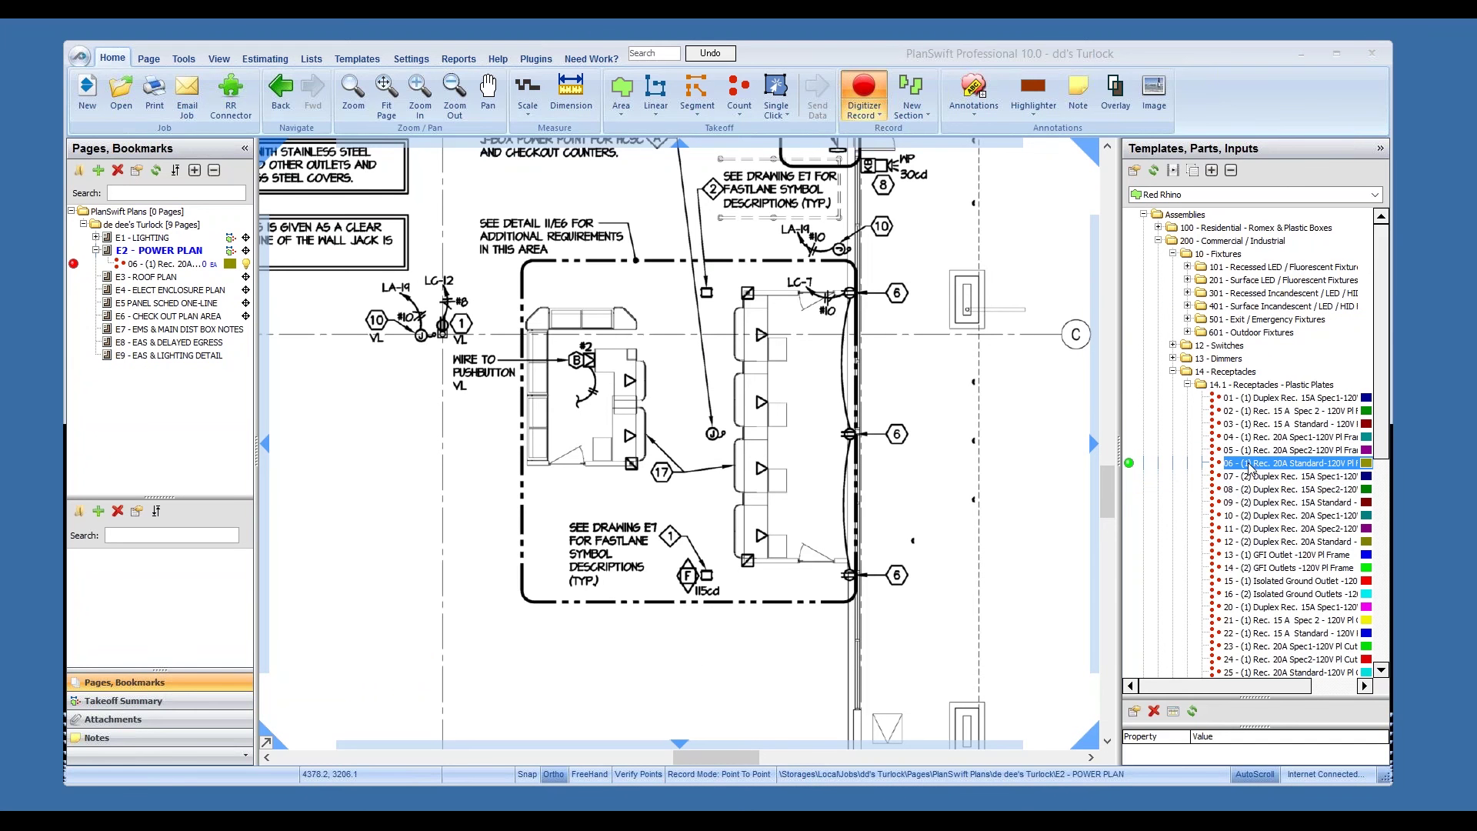
# Step: Count three 20A standard receptacles along the counter on the E2 power plan
pyautogui.click(871, 95)
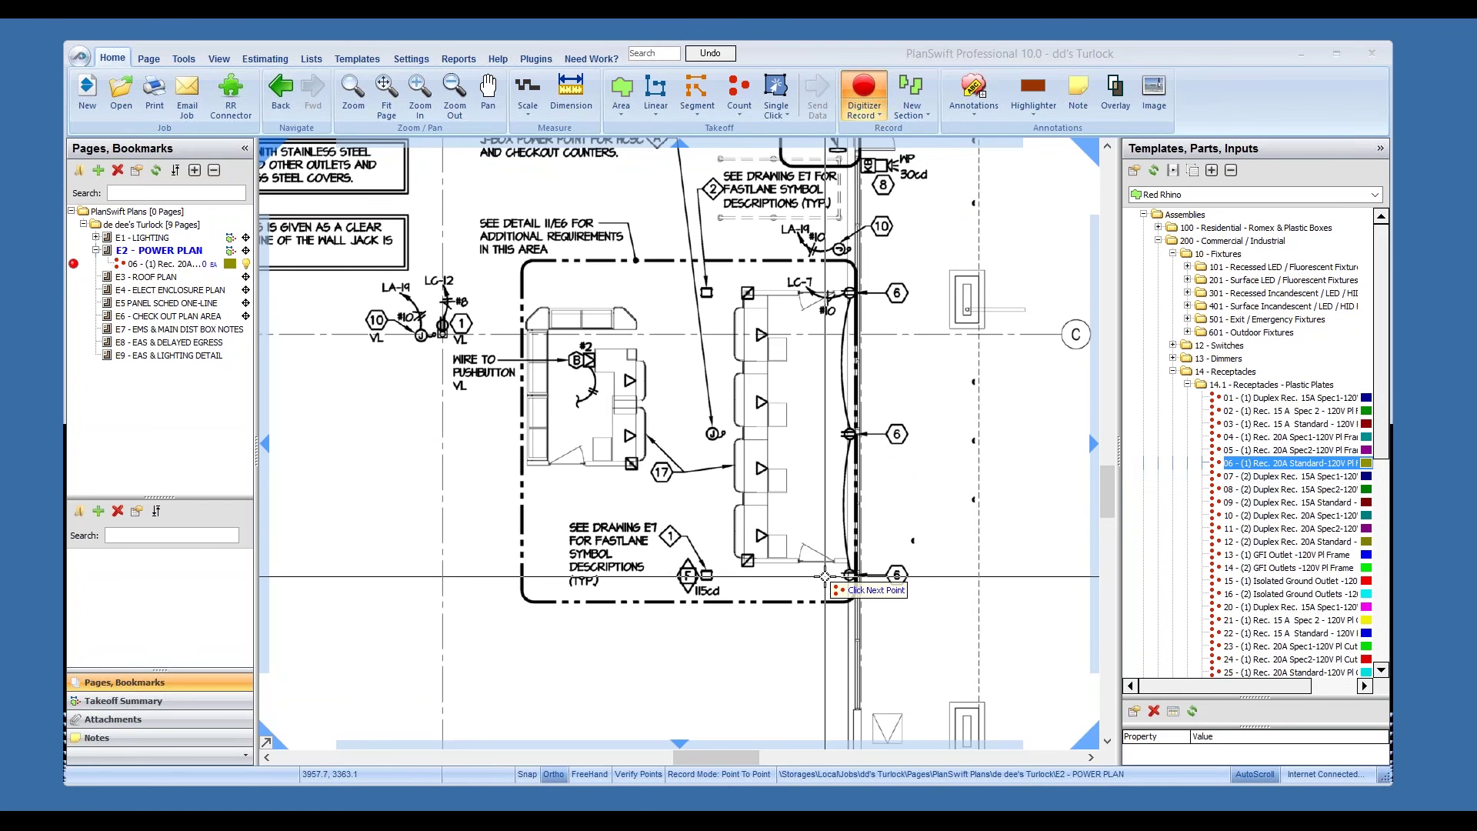
pyautogui.click(825, 575)
pyautogui.click(827, 433)
pyautogui.click(875, 306)
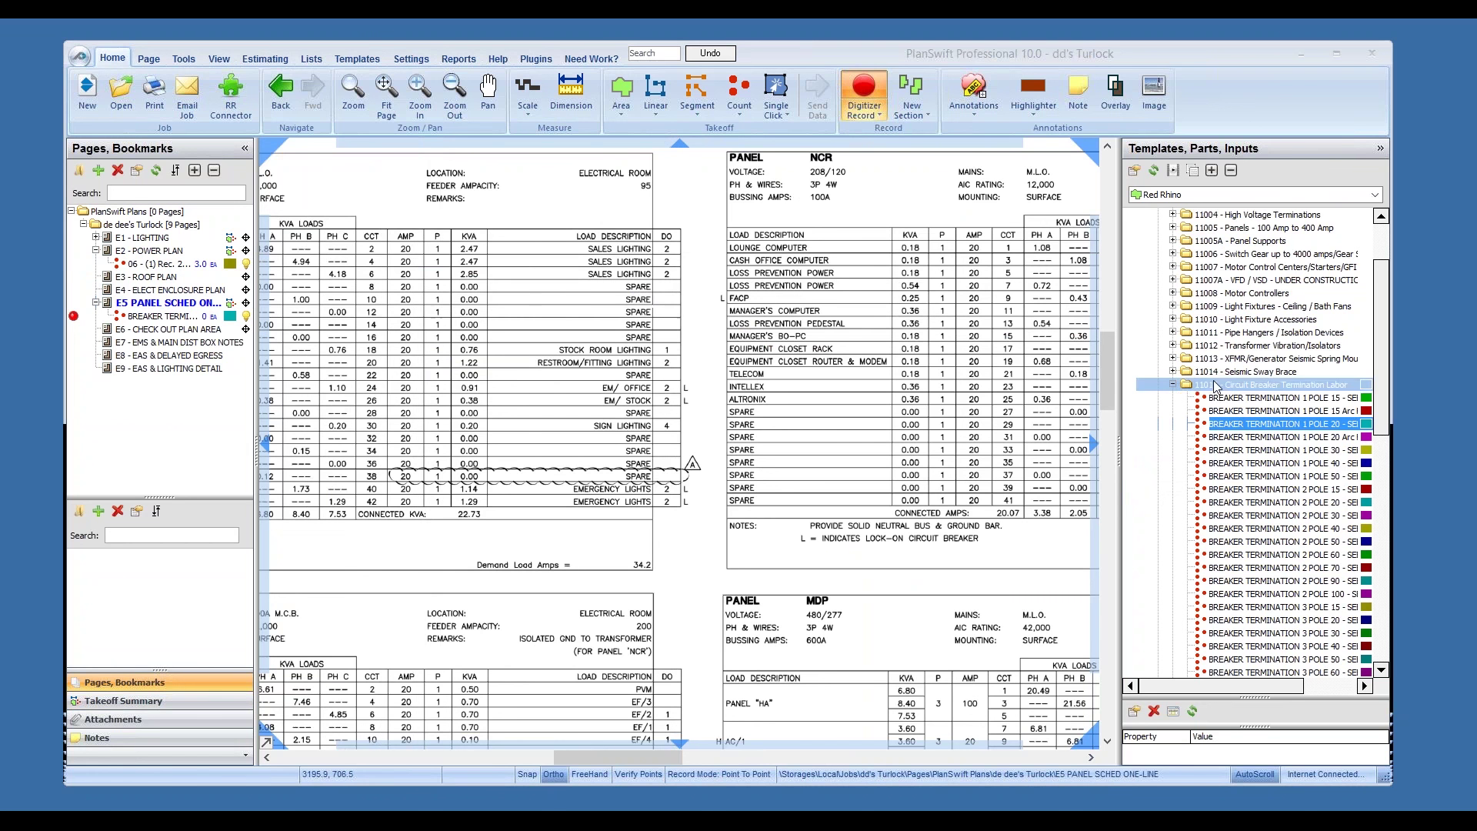
# Step: Count breaker terminations for the sales lighting circuits and circuits 8, 10 and 12
pyautogui.scroll(3, 1213, 380)
pyautogui.scroll(2, 1213, 385)
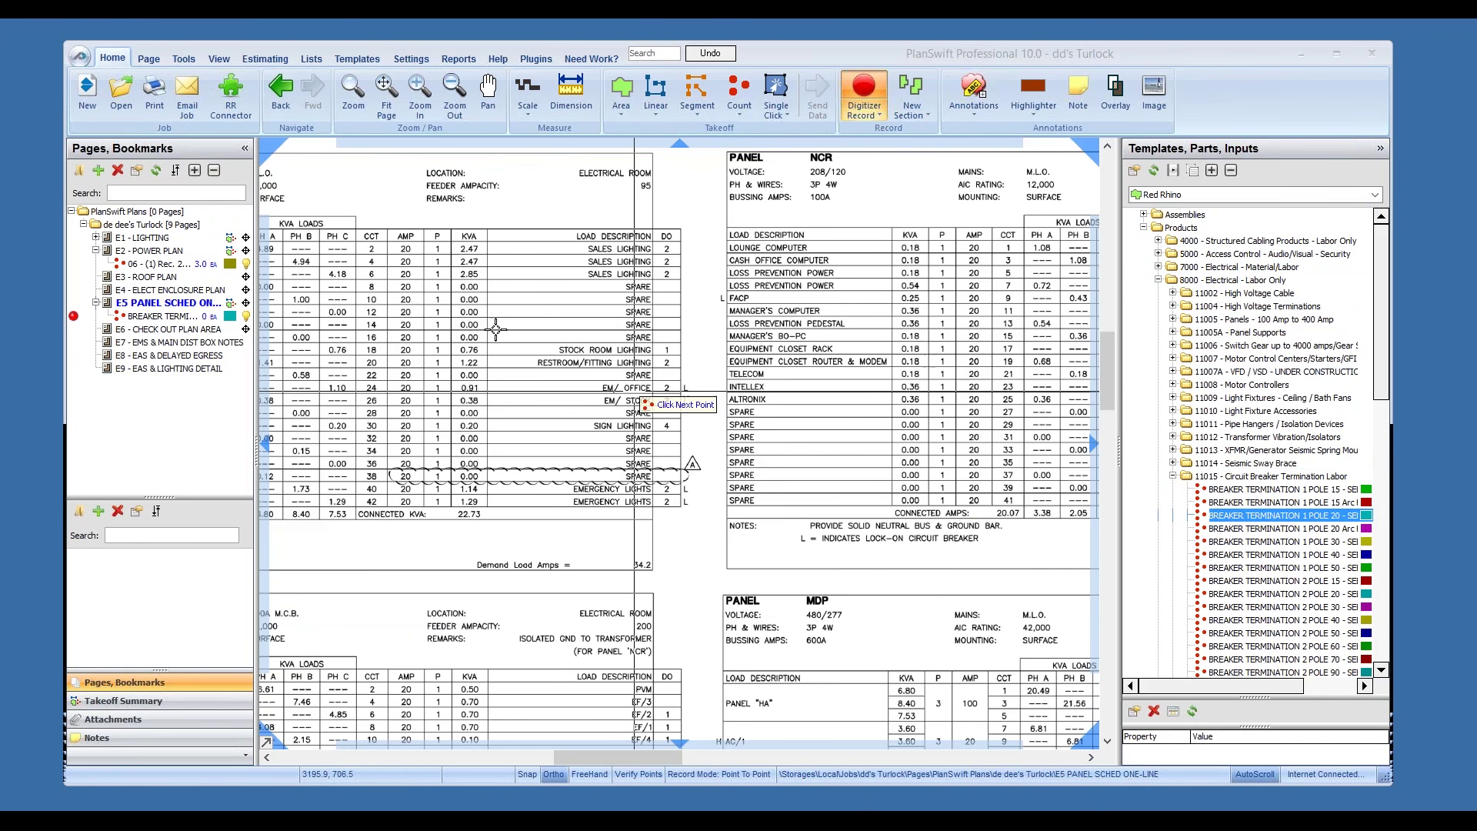
pyautogui.scroll(2, 508, 331)
pyautogui.moveTo(541, 331)
pyautogui.mouseDown()
pyautogui.moveTo(879, 394)
pyautogui.moveTo(641, 372)
pyautogui.mouseUp()
pyautogui.click(508, 270)
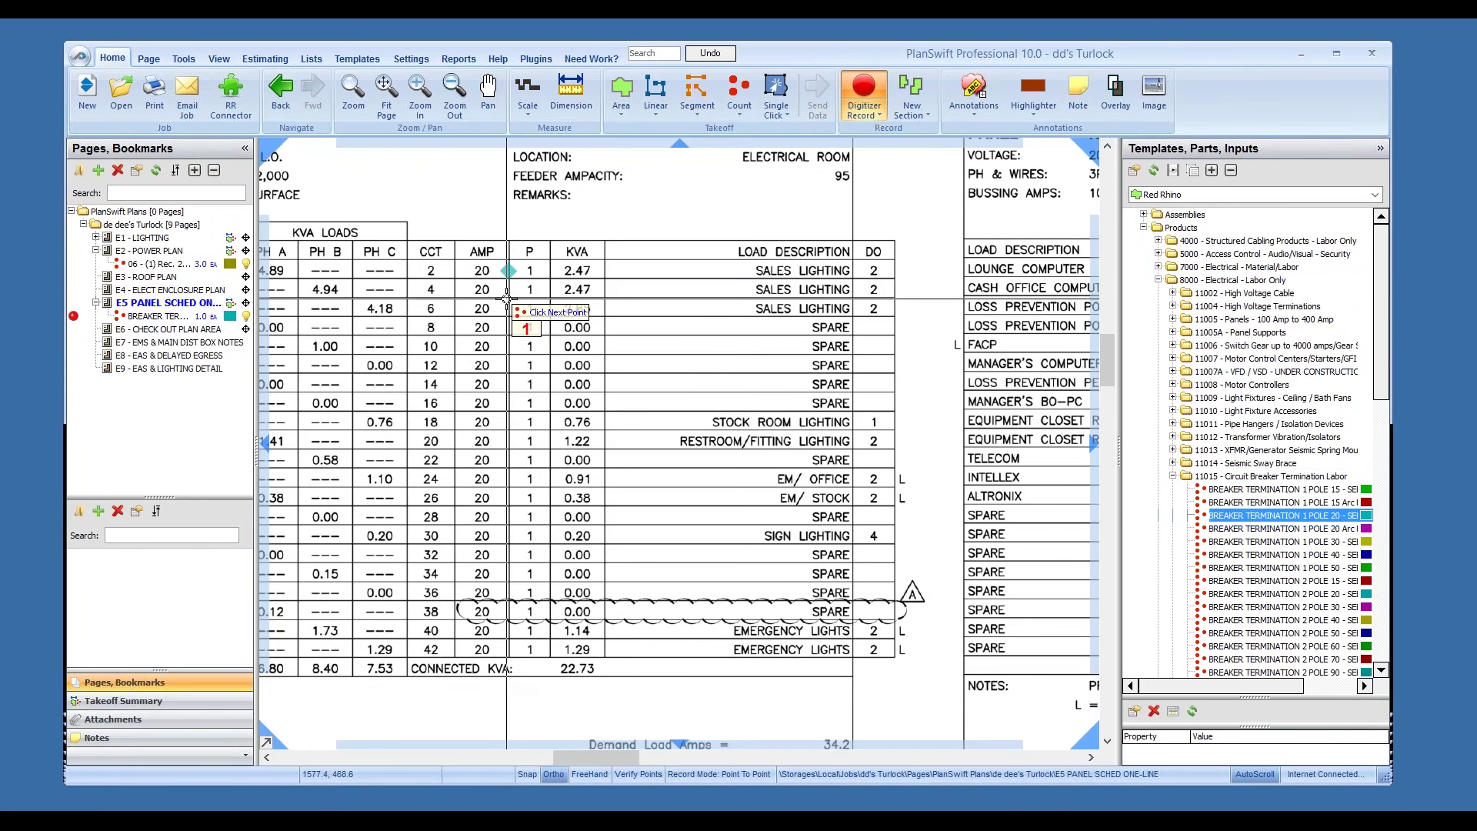
pyautogui.click(508, 310)
pyautogui.click(509, 327)
pyautogui.click(504, 366)
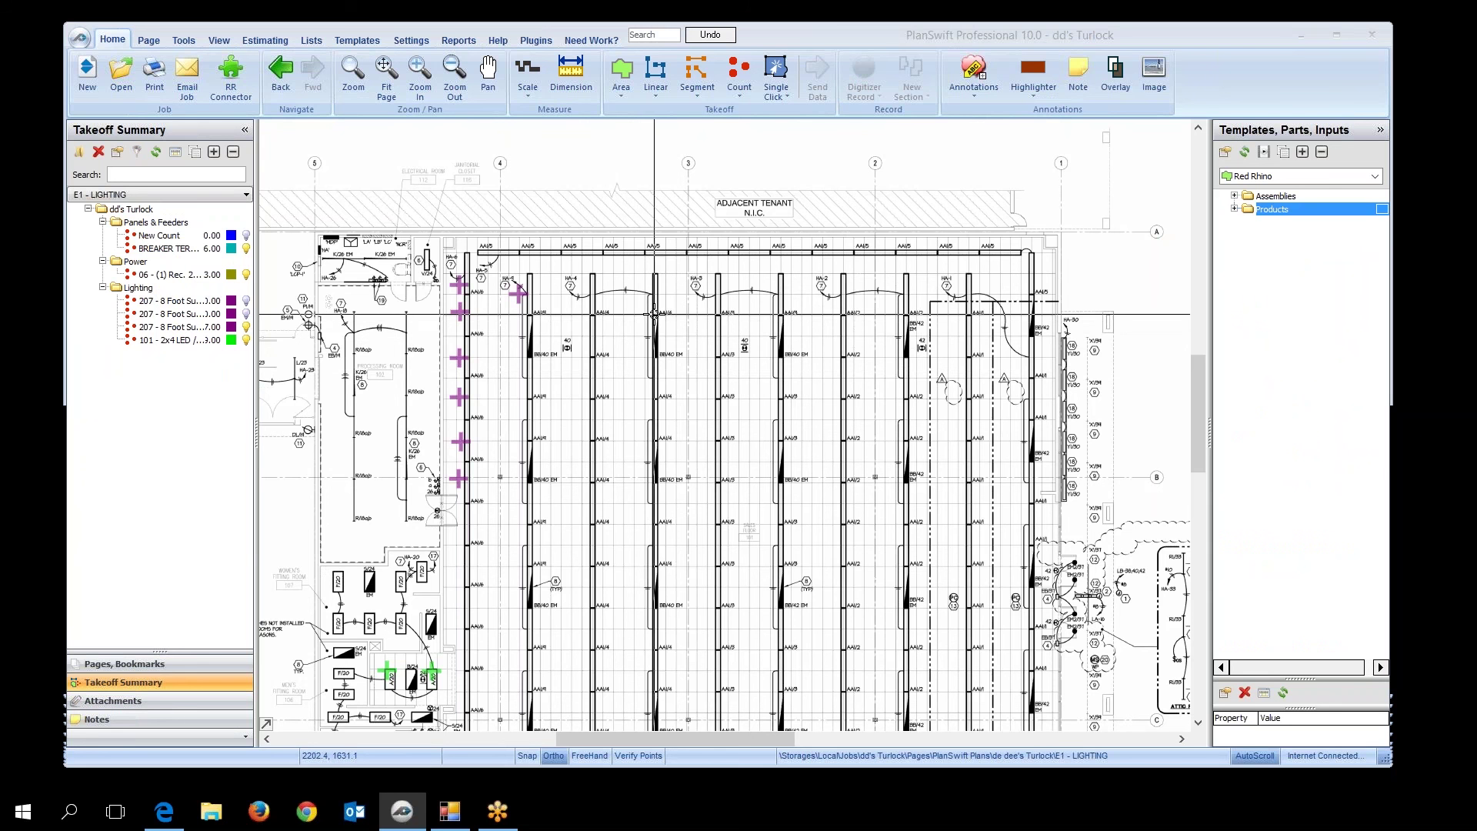
# Step: Create a linear takeoff named MC CABLE 12/2 coloured orange
pyautogui.click(654, 73)
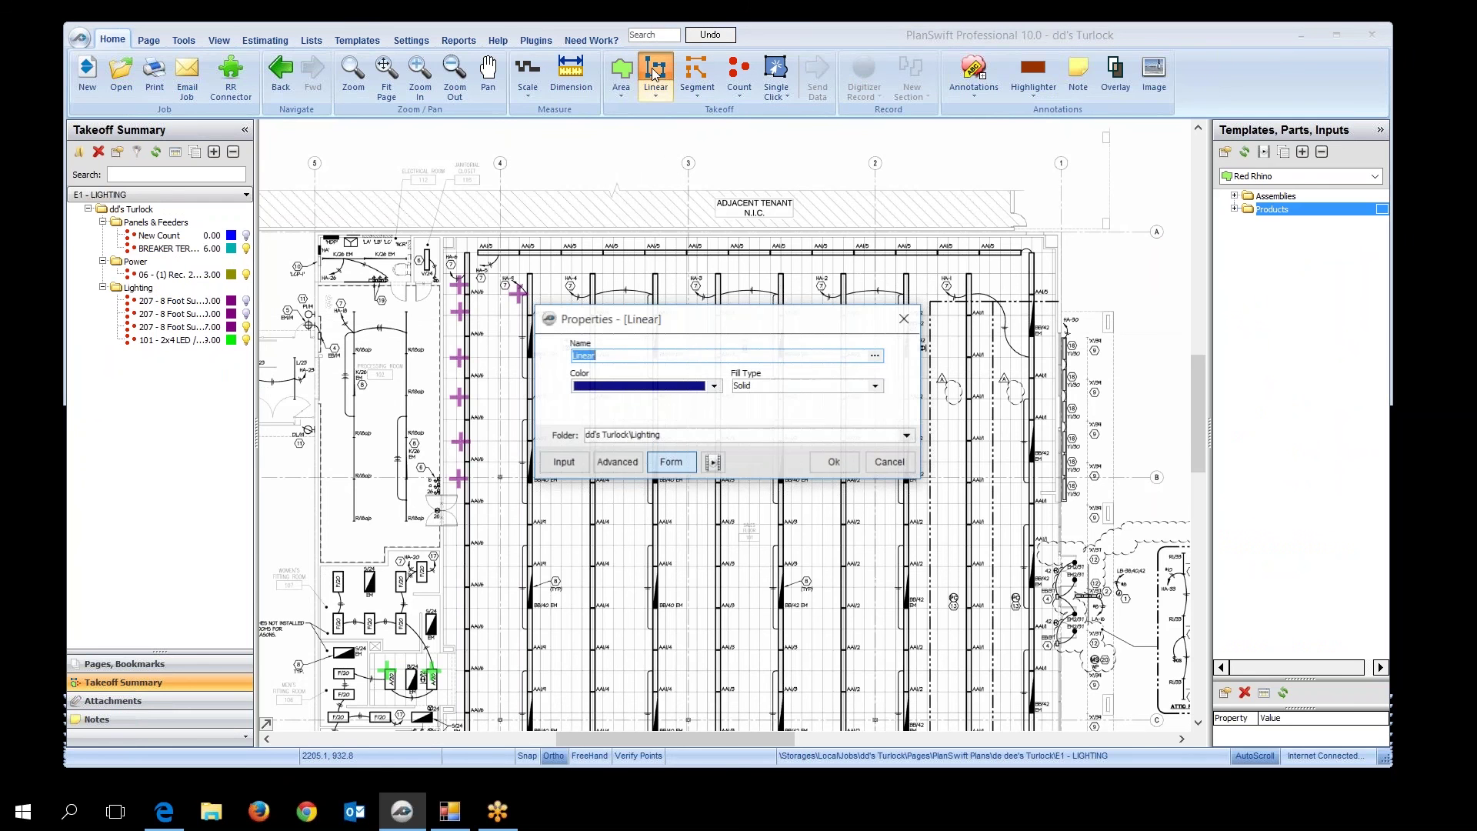
pyautogui.rightClick(589, 355)
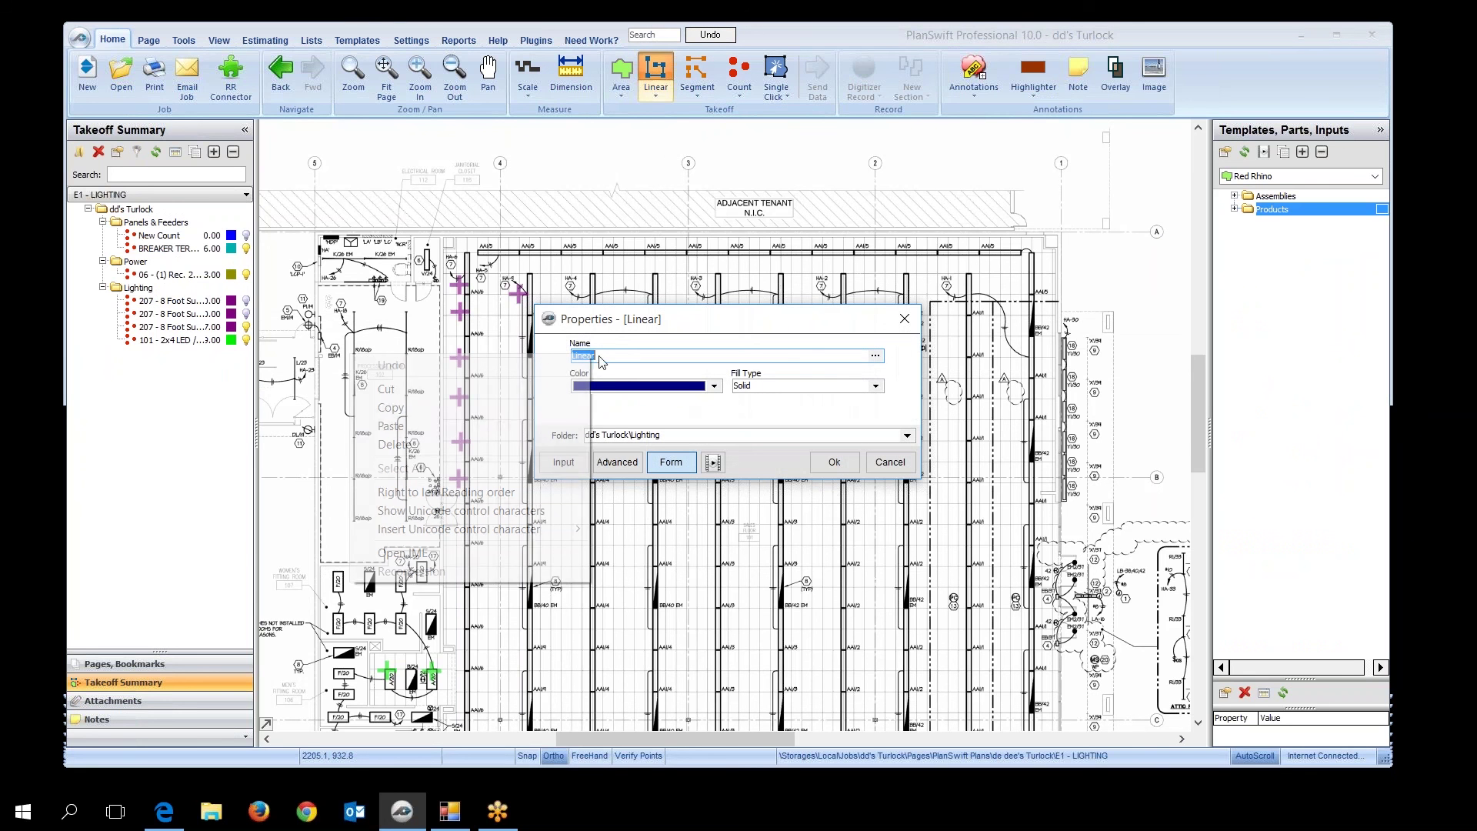
pyautogui.click(457, 427)
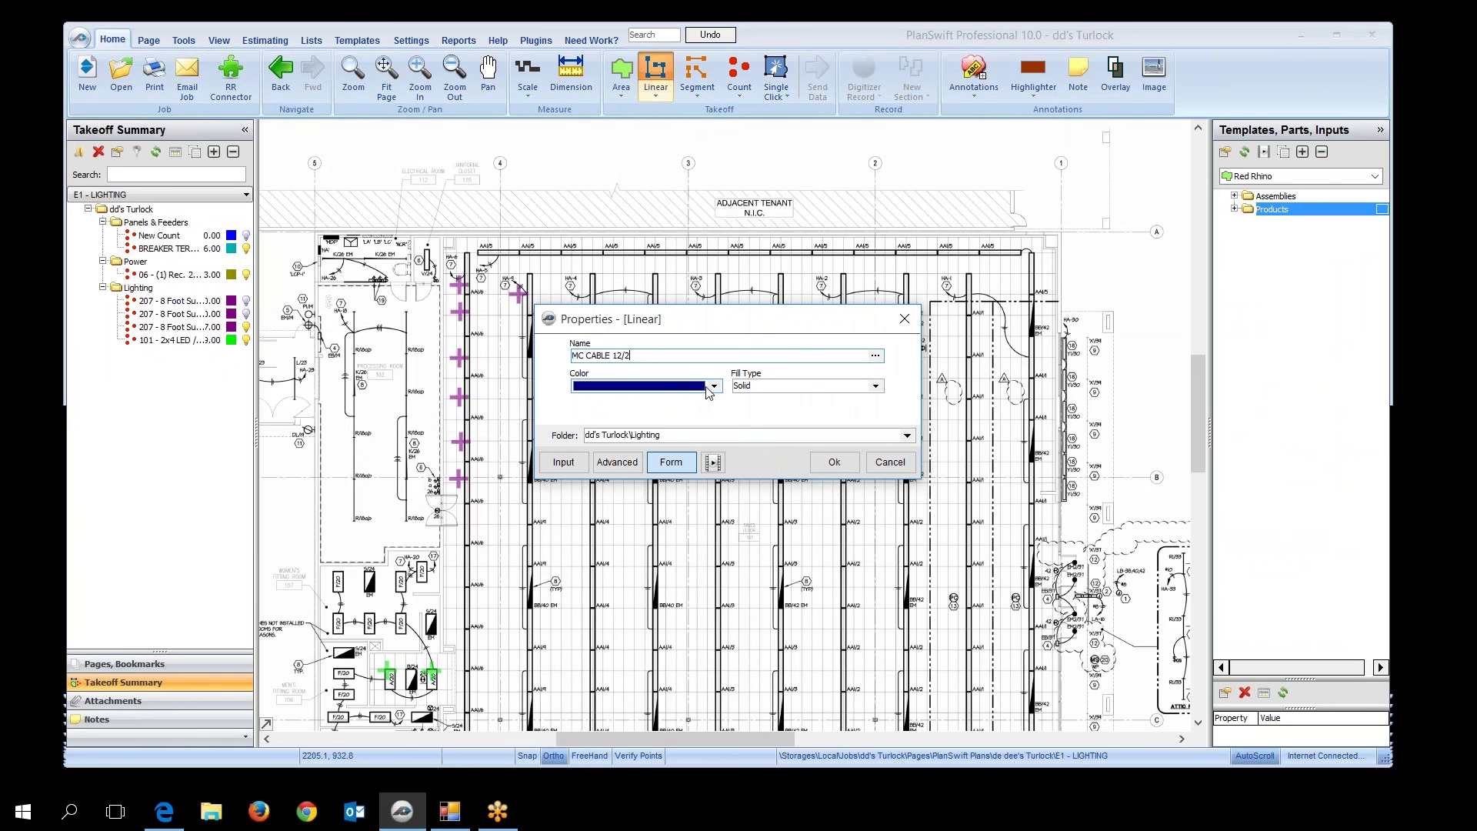
pyautogui.click(715, 387)
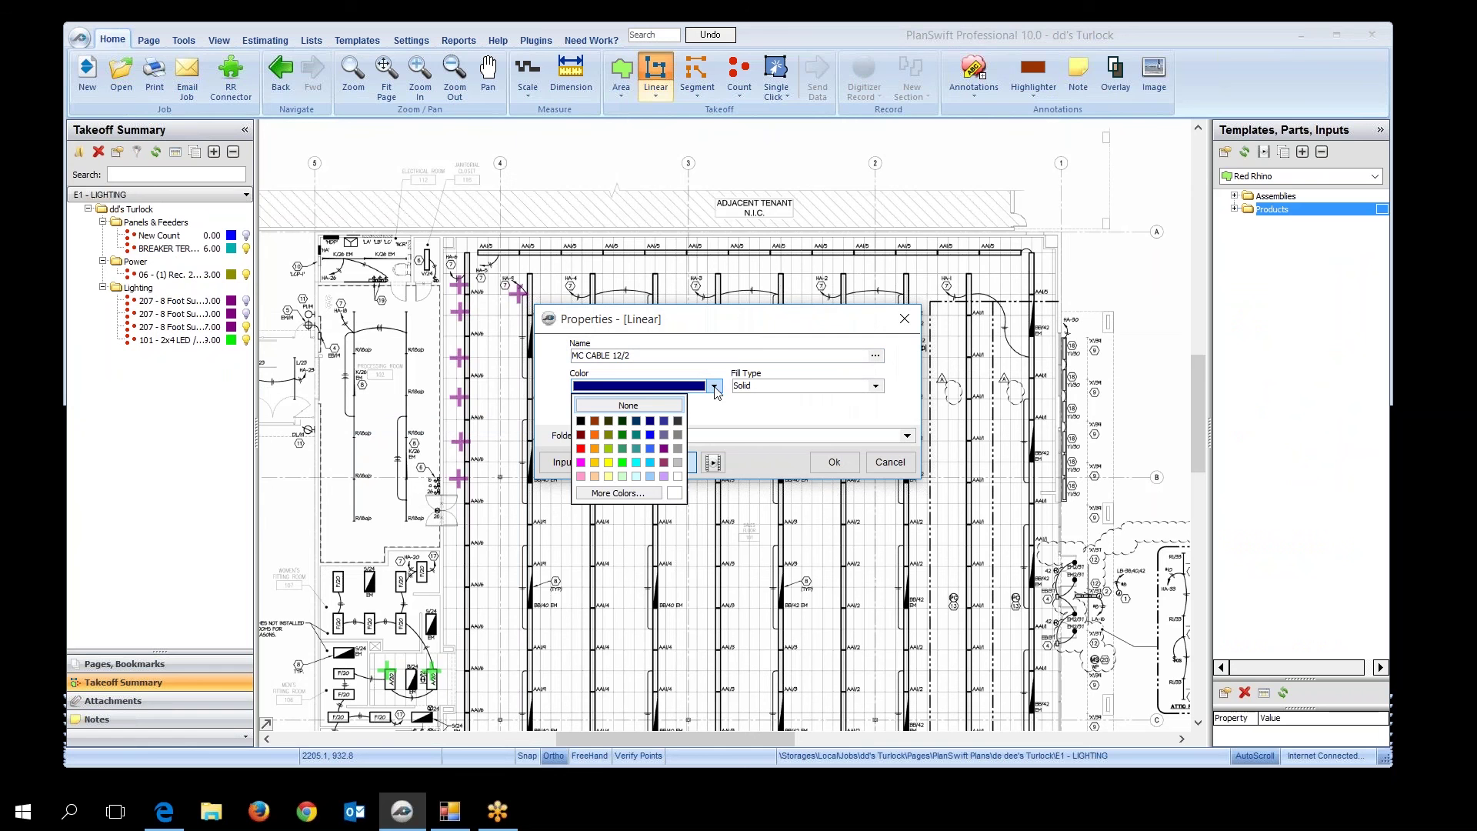
pyautogui.click(596, 436)
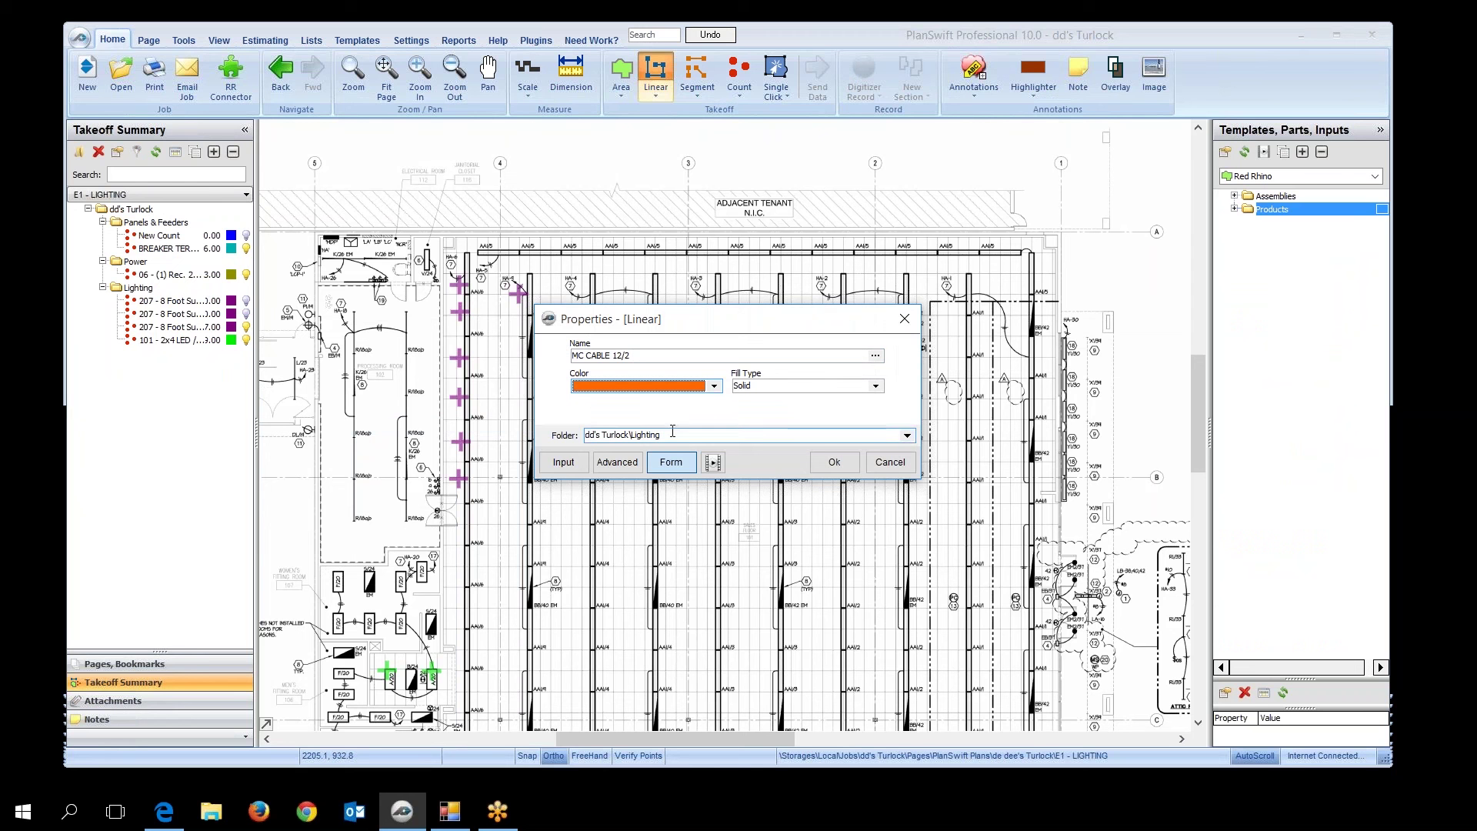
pyautogui.click(834, 462)
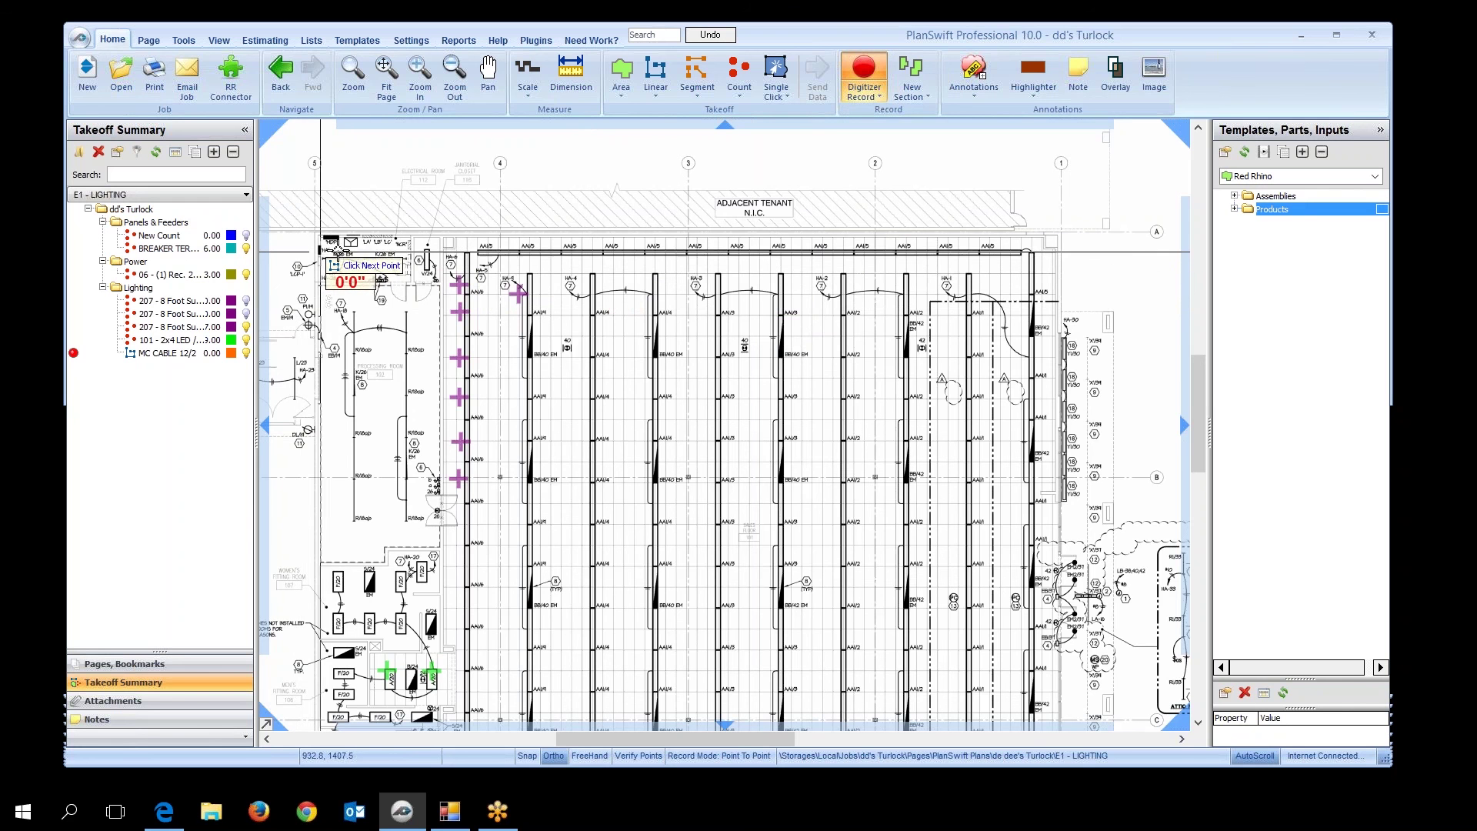
# Step: Trace an MC CABLE 12/2 run along the top wall and down the right side, about 161 feet
pyautogui.click(284, 247)
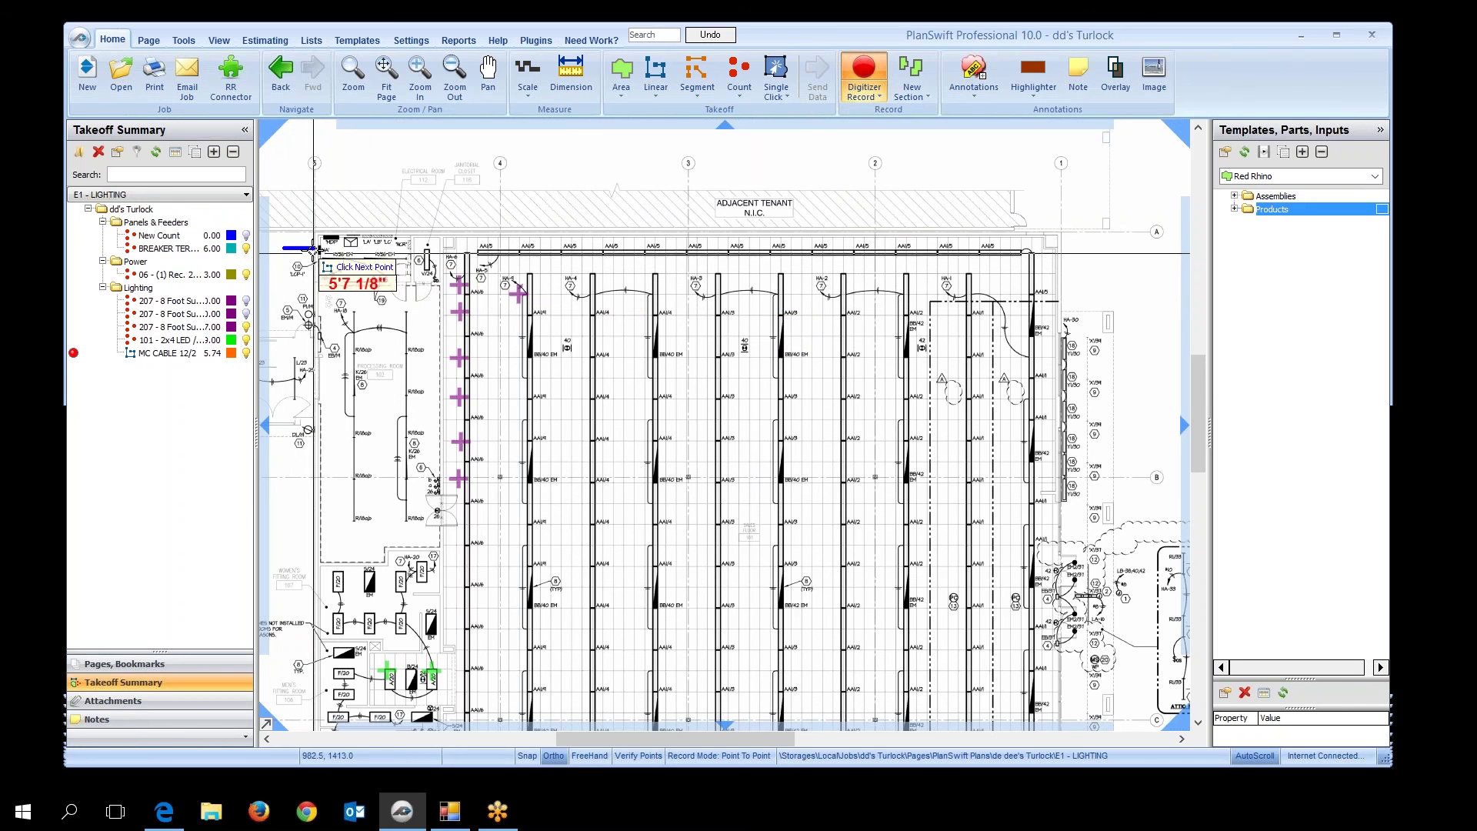
pyautogui.click(1048, 249)
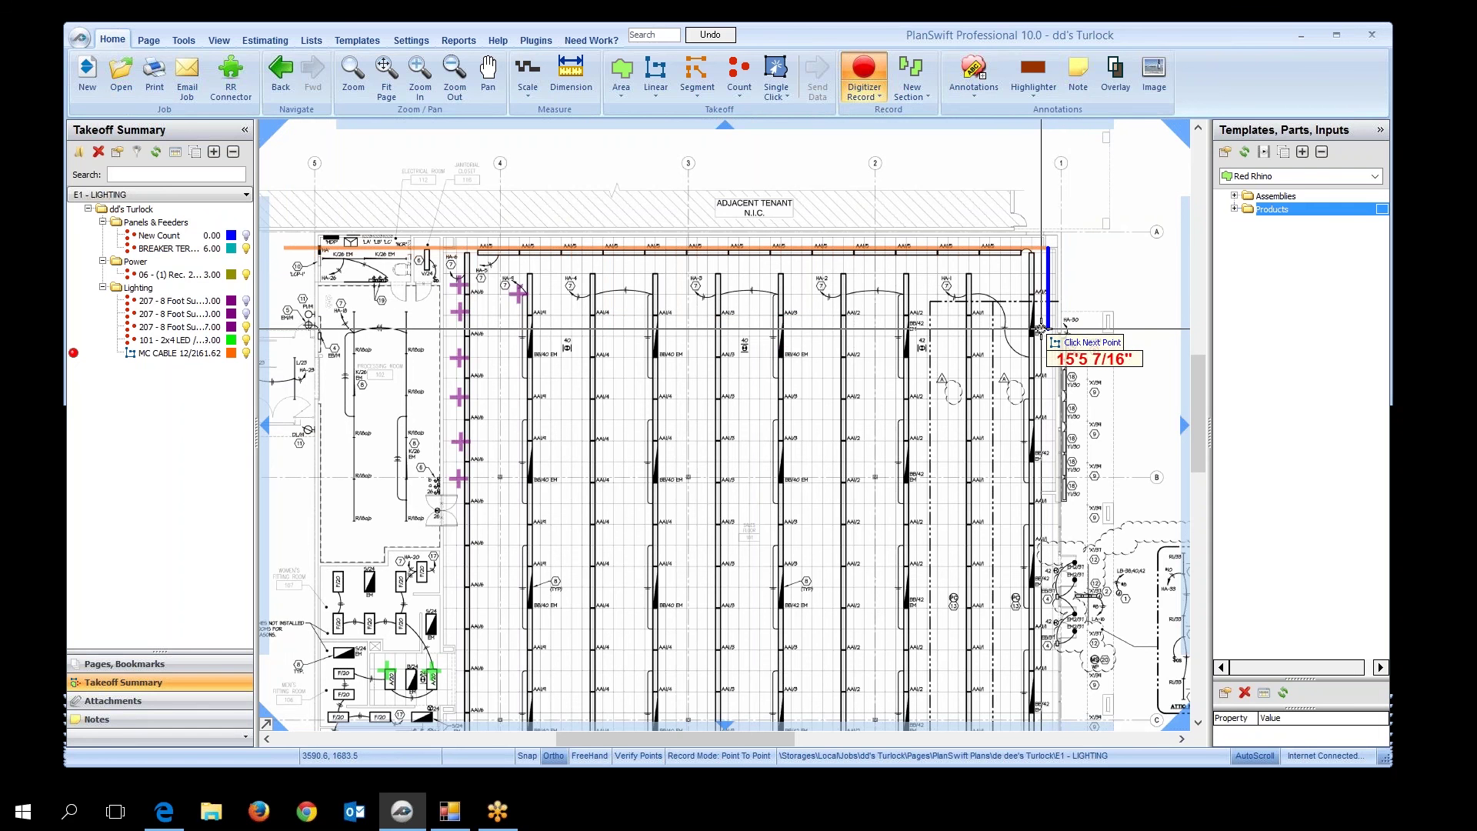
pyautogui.click(1046, 328)
pyautogui.rightClick(1049, 328)
pyautogui.click(1060, 356)
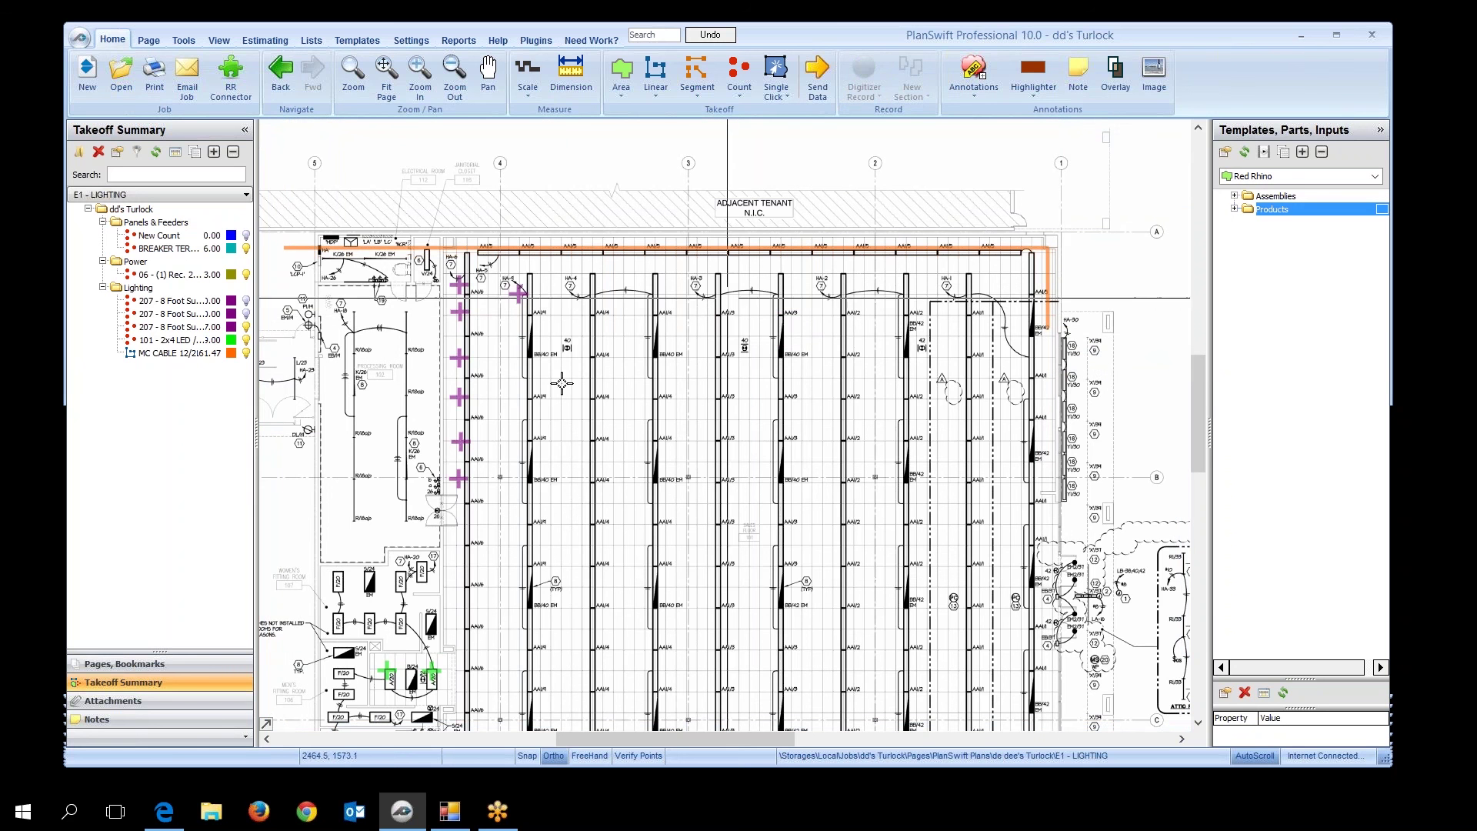
pyautogui.click(187, 354)
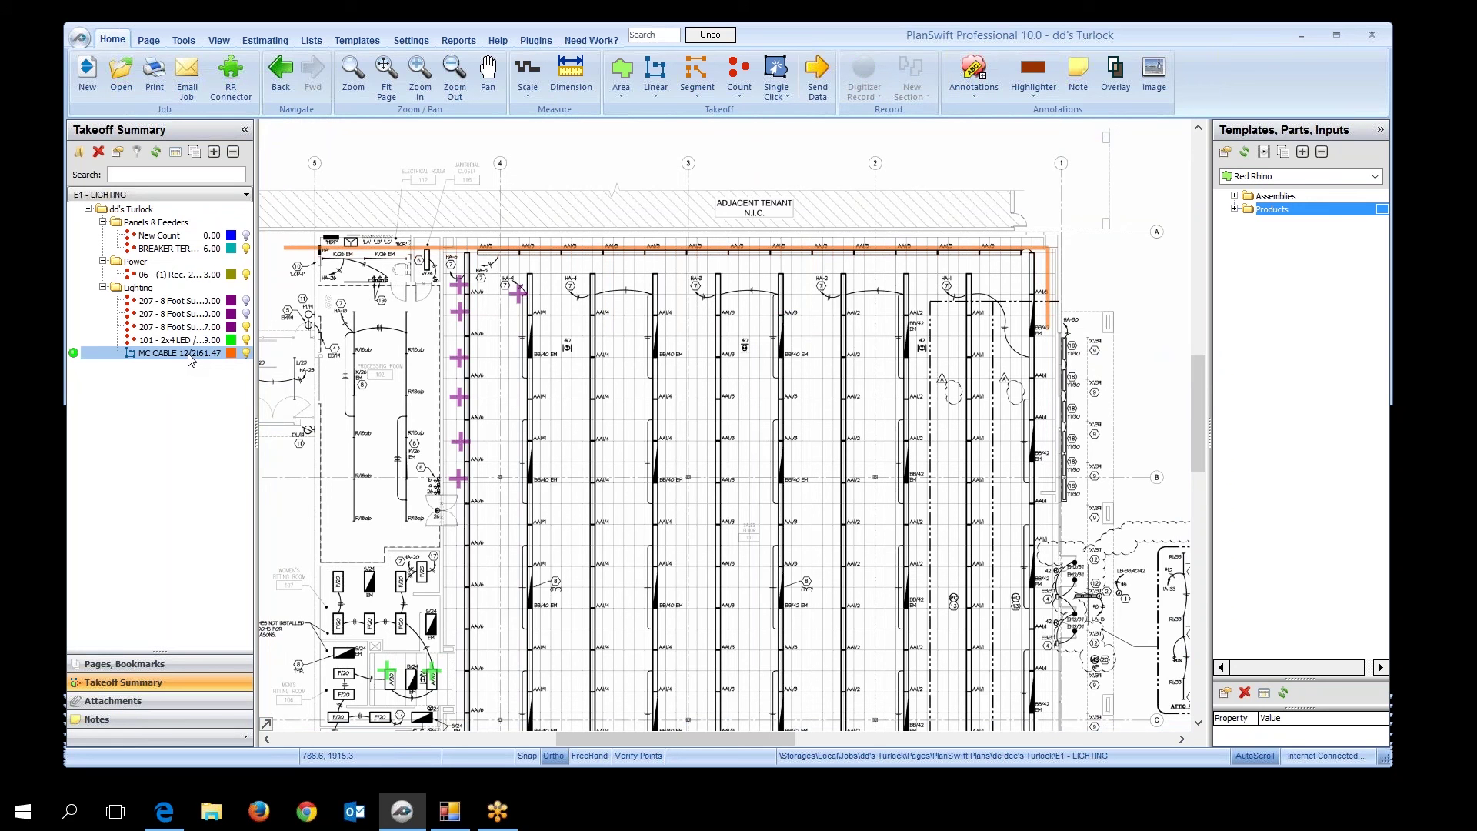
pyautogui.click(202, 366)
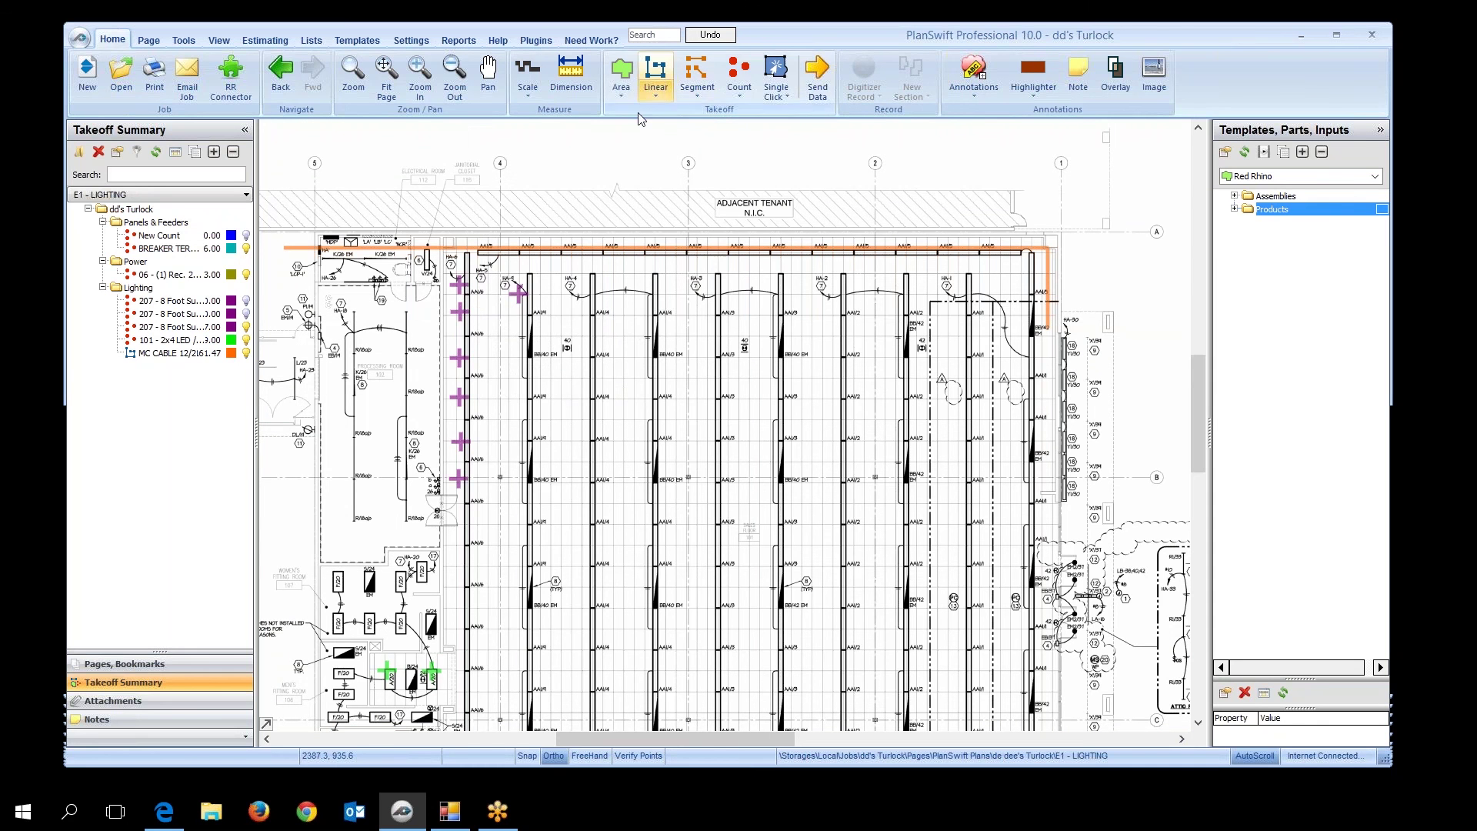
pyautogui.click(156, 352)
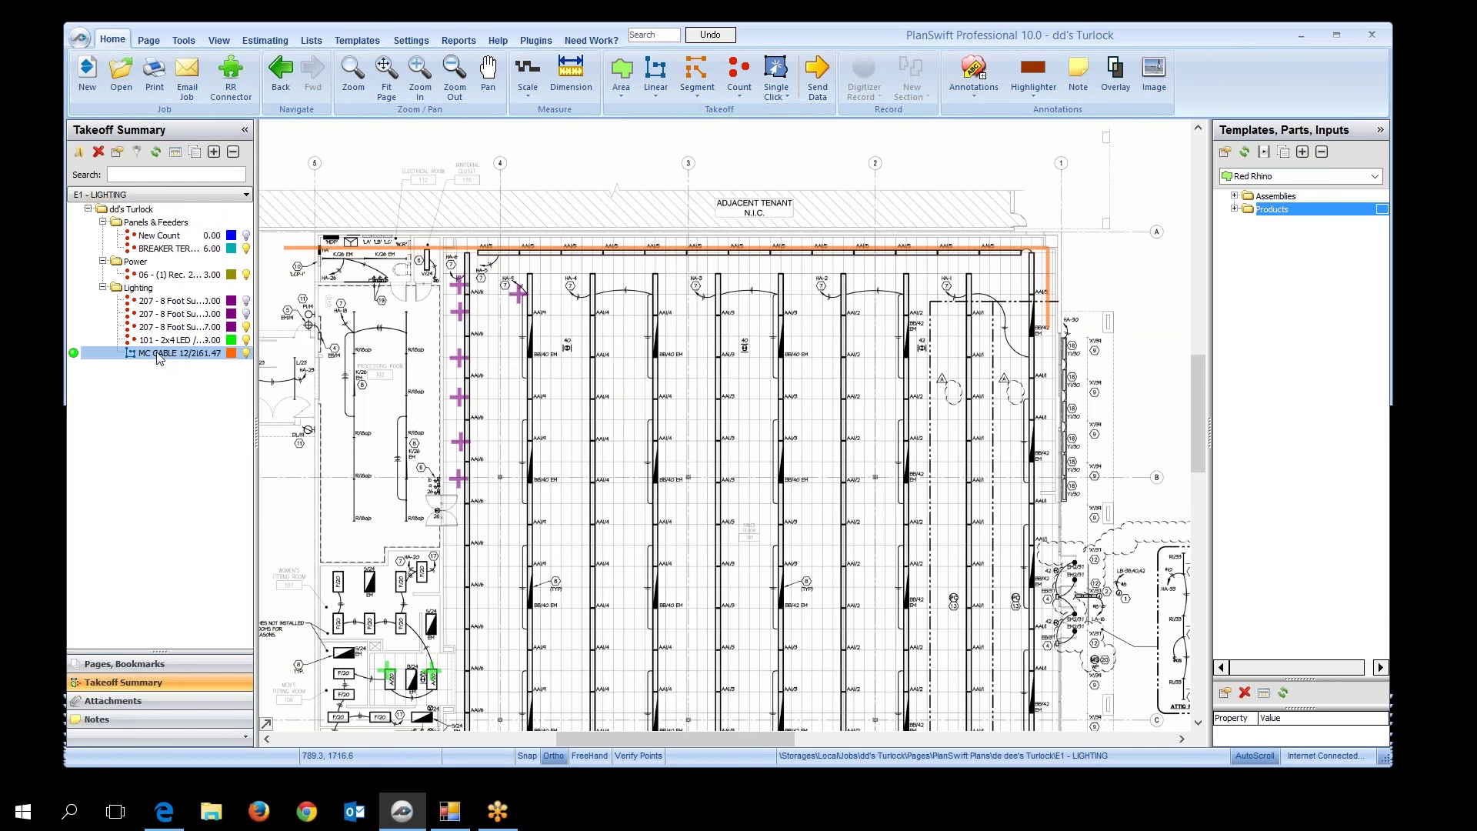
pyautogui.press('Escape')
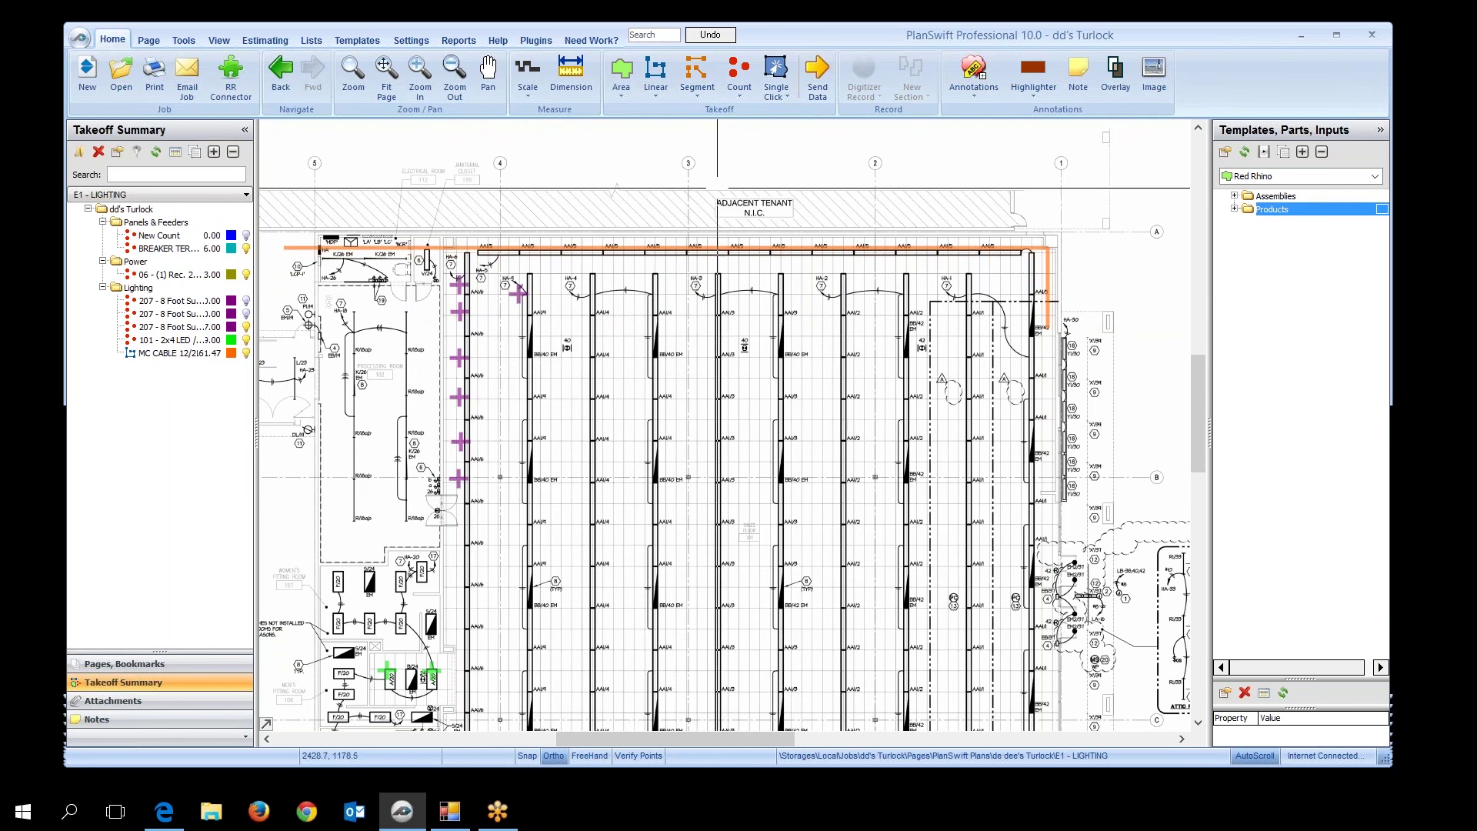
# Step: Trace a second MC CABLE run across the top, dropping down to a fixture near the right
pyautogui.click(142, 353)
pyautogui.click(74, 353)
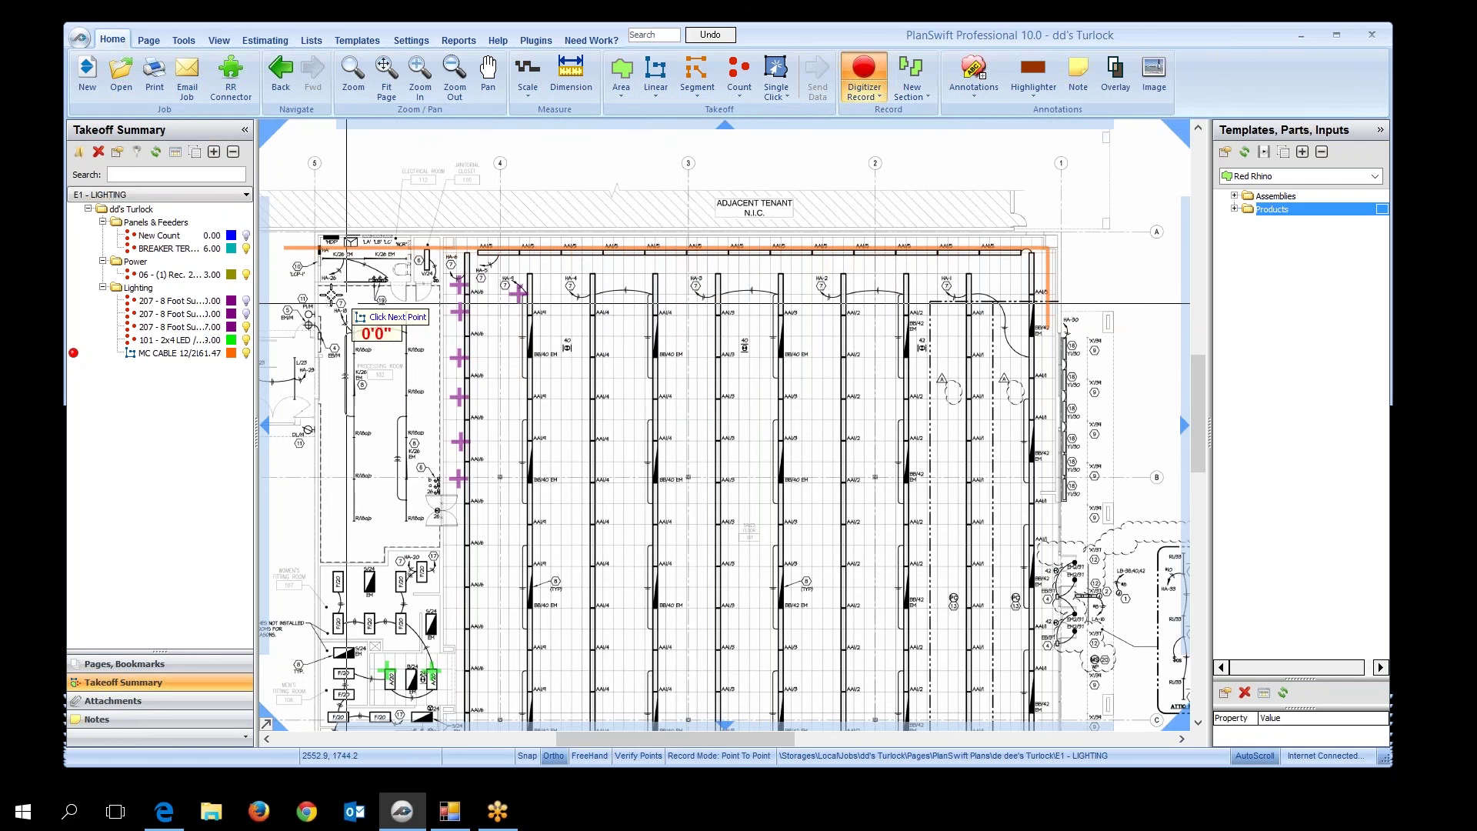
pyautogui.click(290, 257)
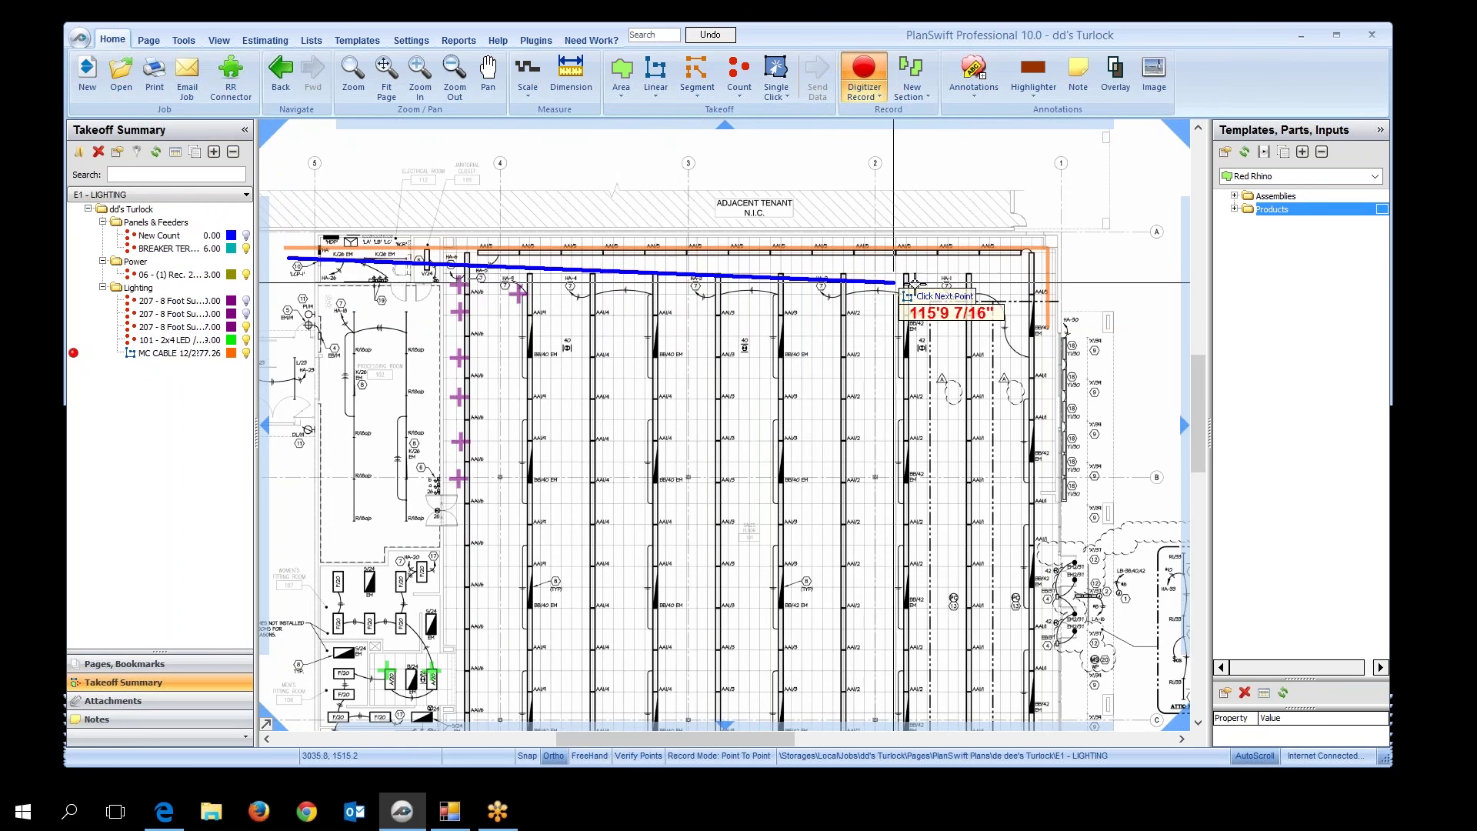
pyautogui.click(923, 260)
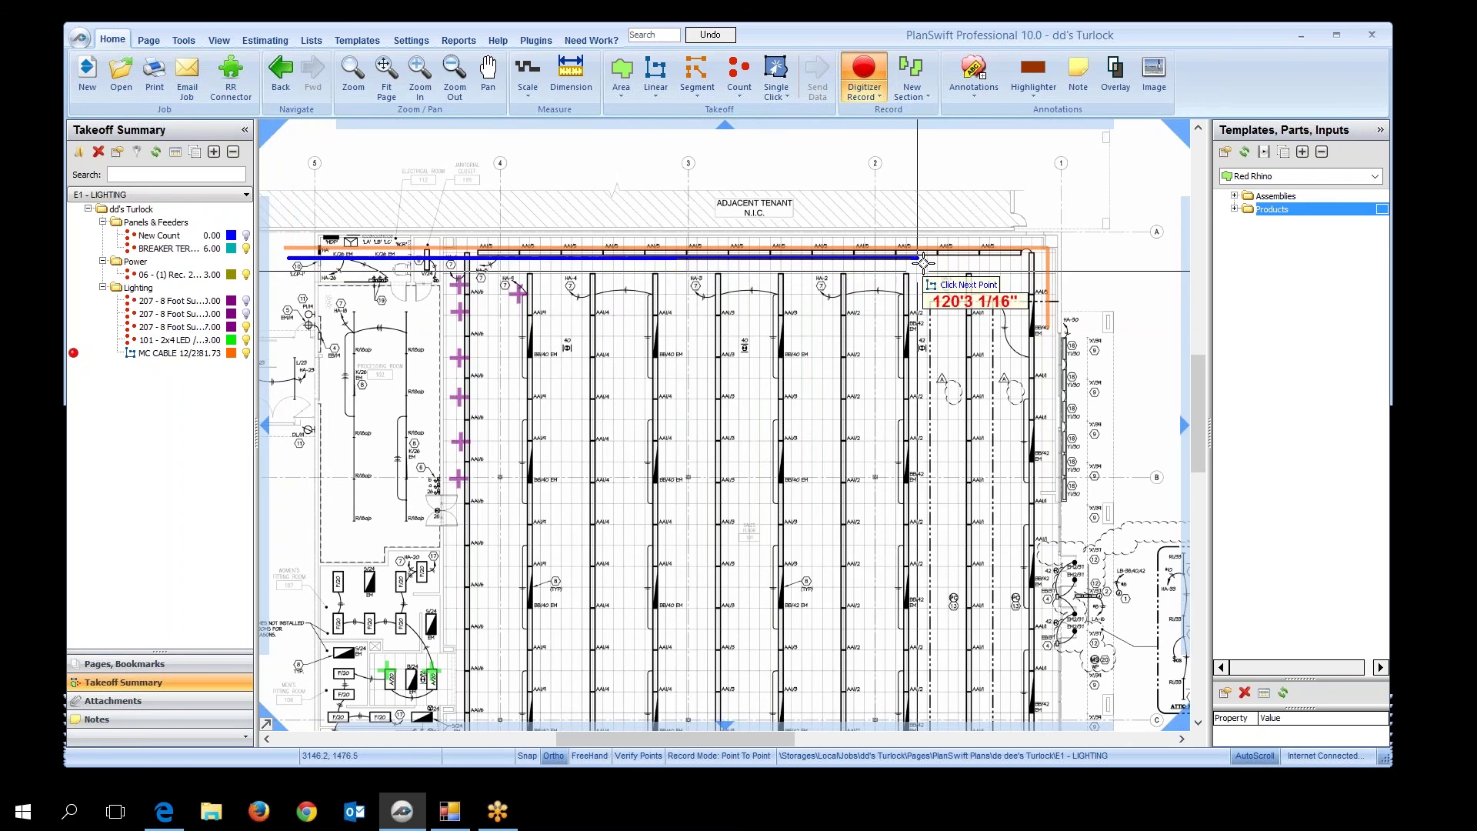
pyautogui.click(905, 341)
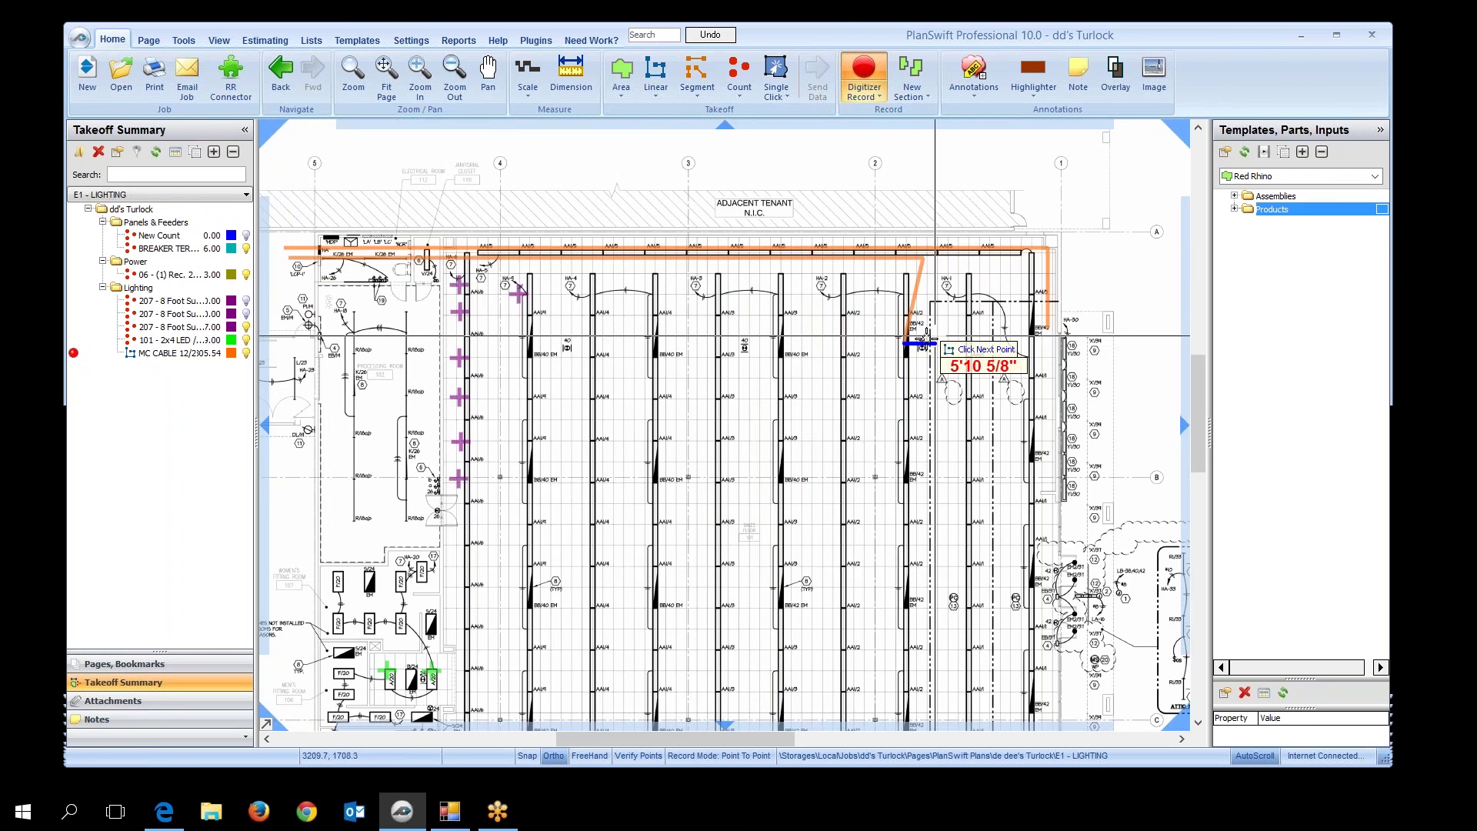
pyautogui.rightClick(908, 343)
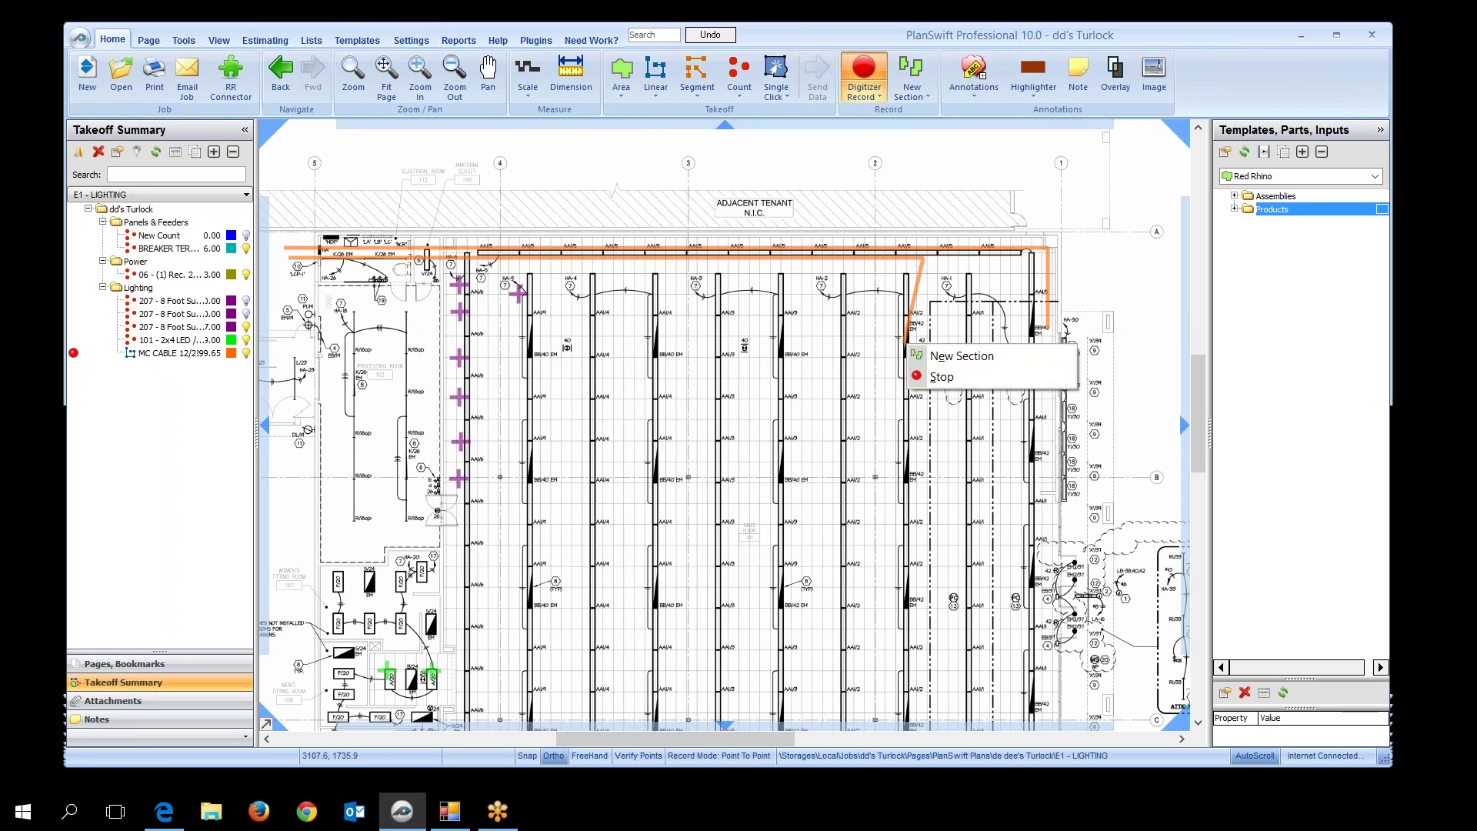
pyautogui.click(924, 377)
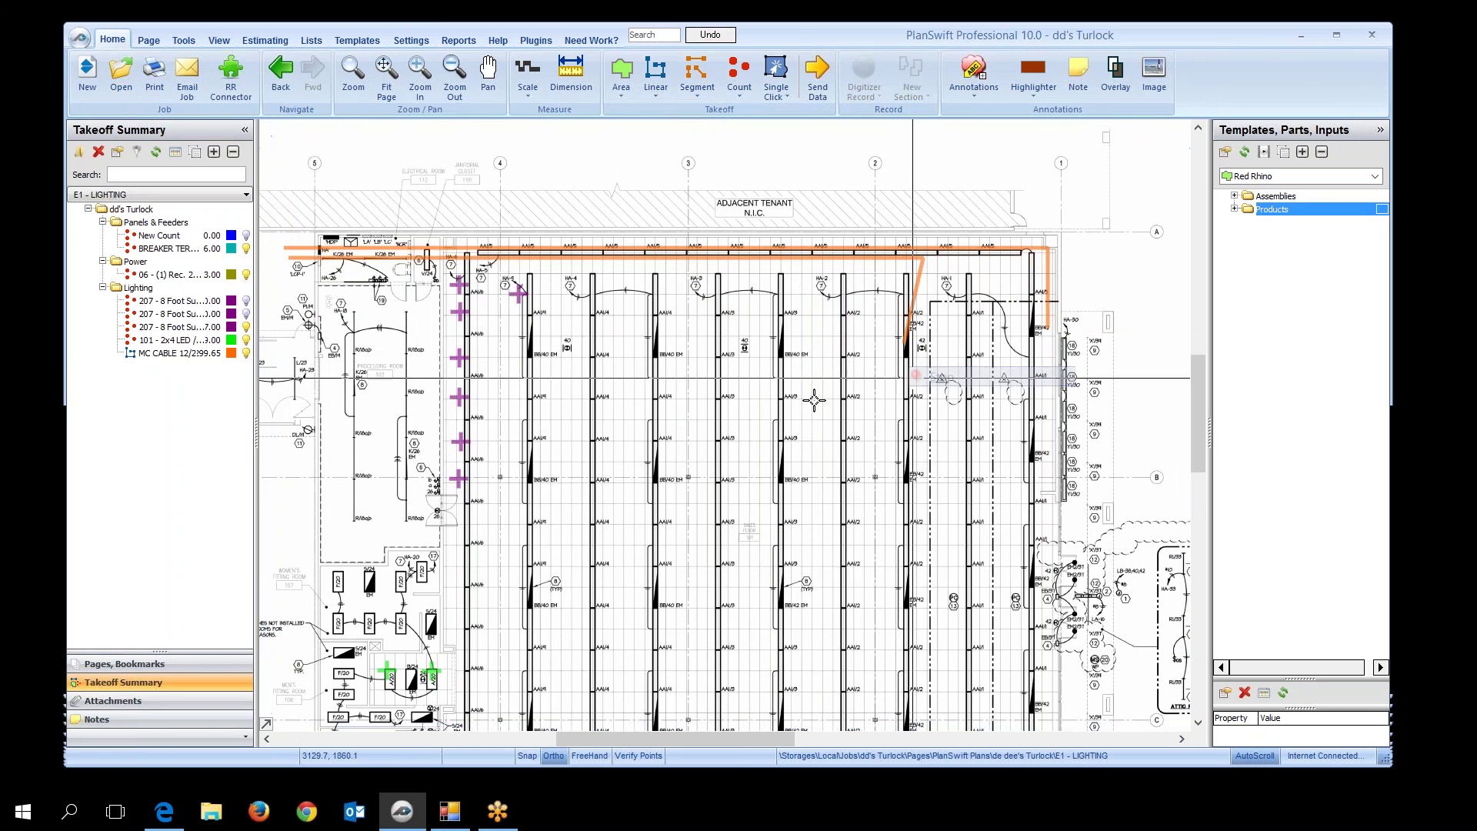
pyautogui.click(196, 357)
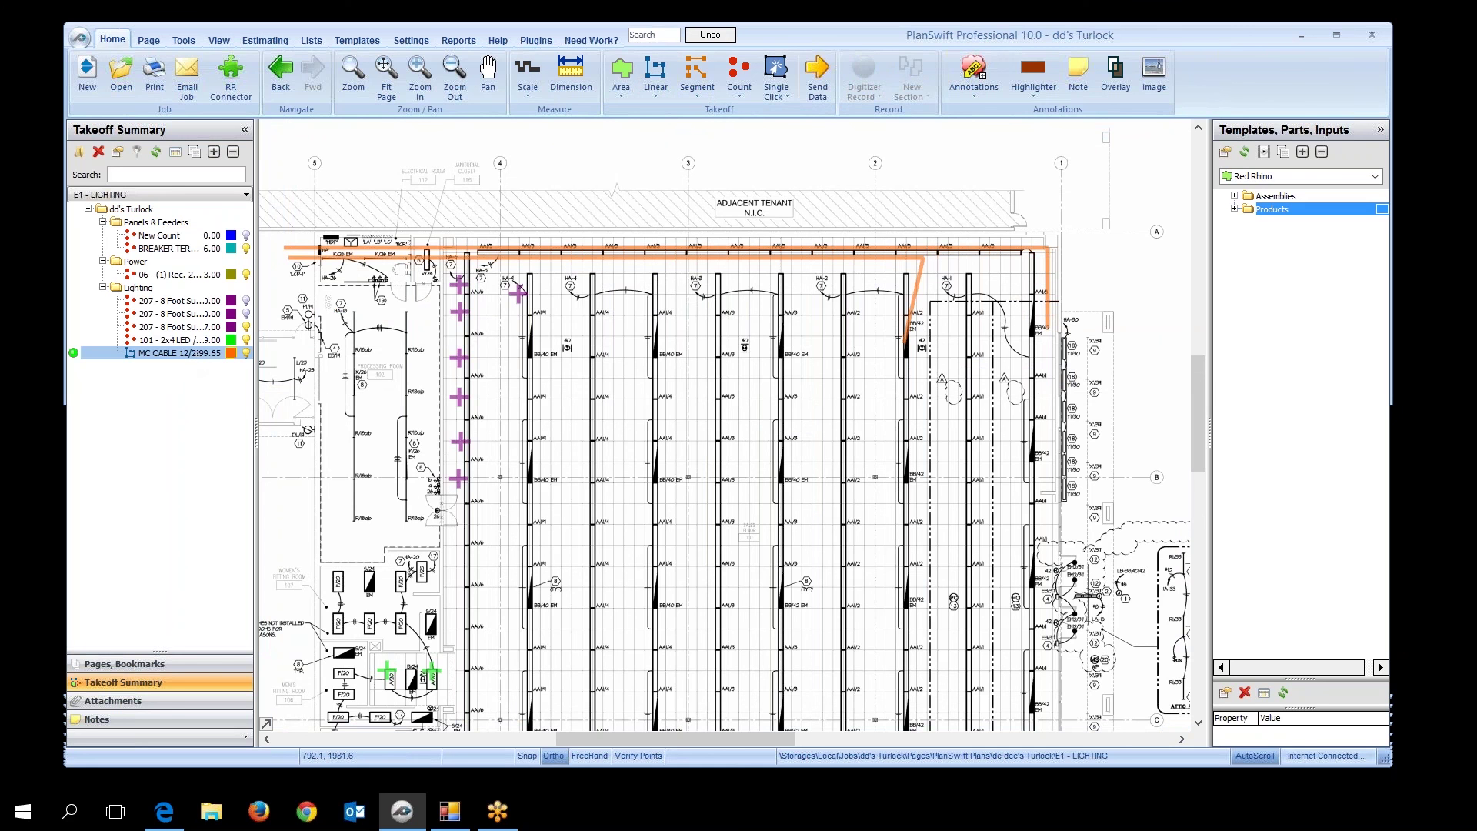
pyautogui.click(455, 477)
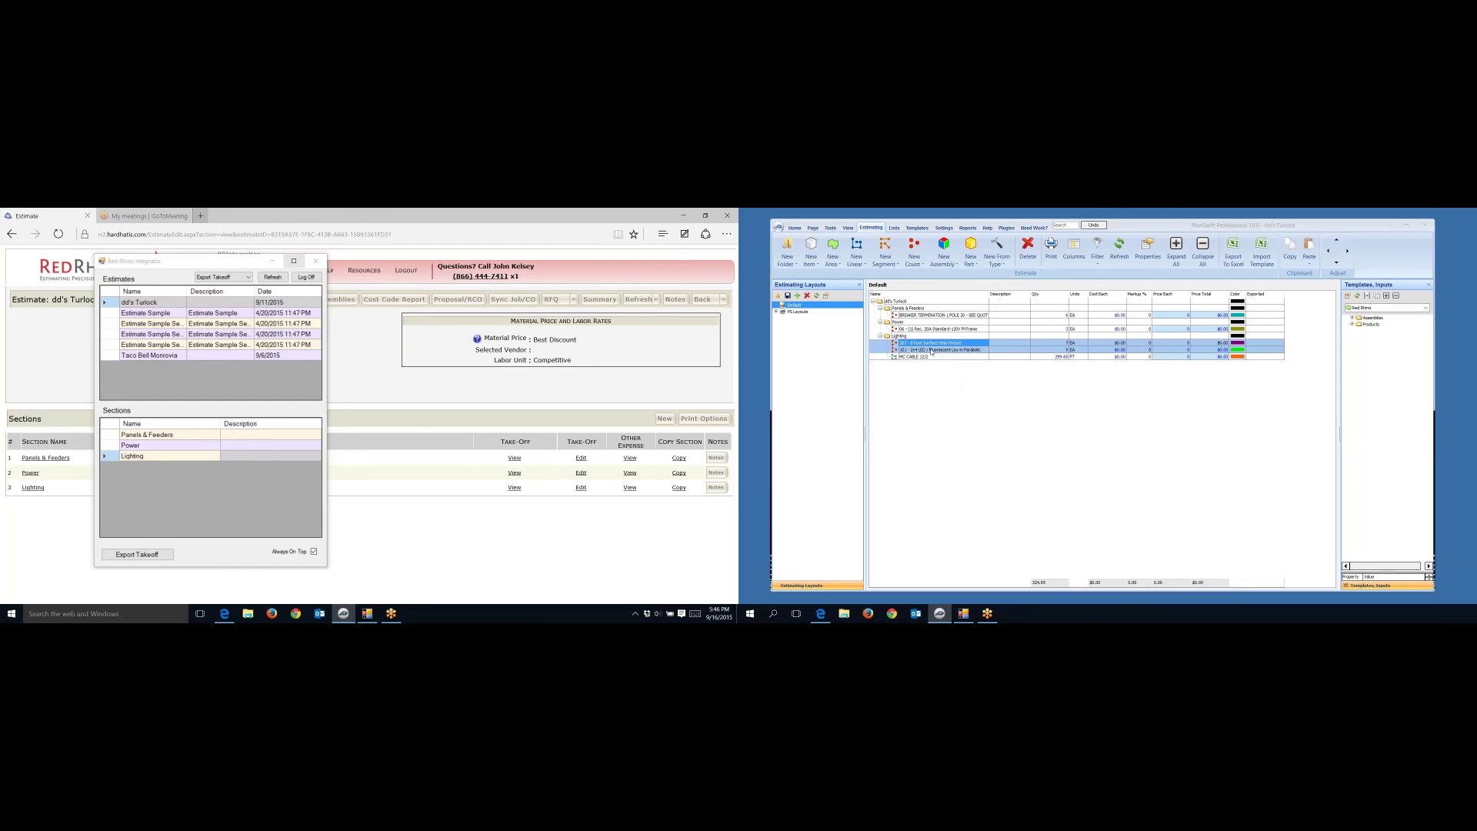
# Step: Add the 2x4 LED row to the selection and export the takeoff to the dd's Turlock estimate
pyautogui.keyDown('ctrl'); pyautogui.click(932, 352); pyautogui.keyUp('ctrl')
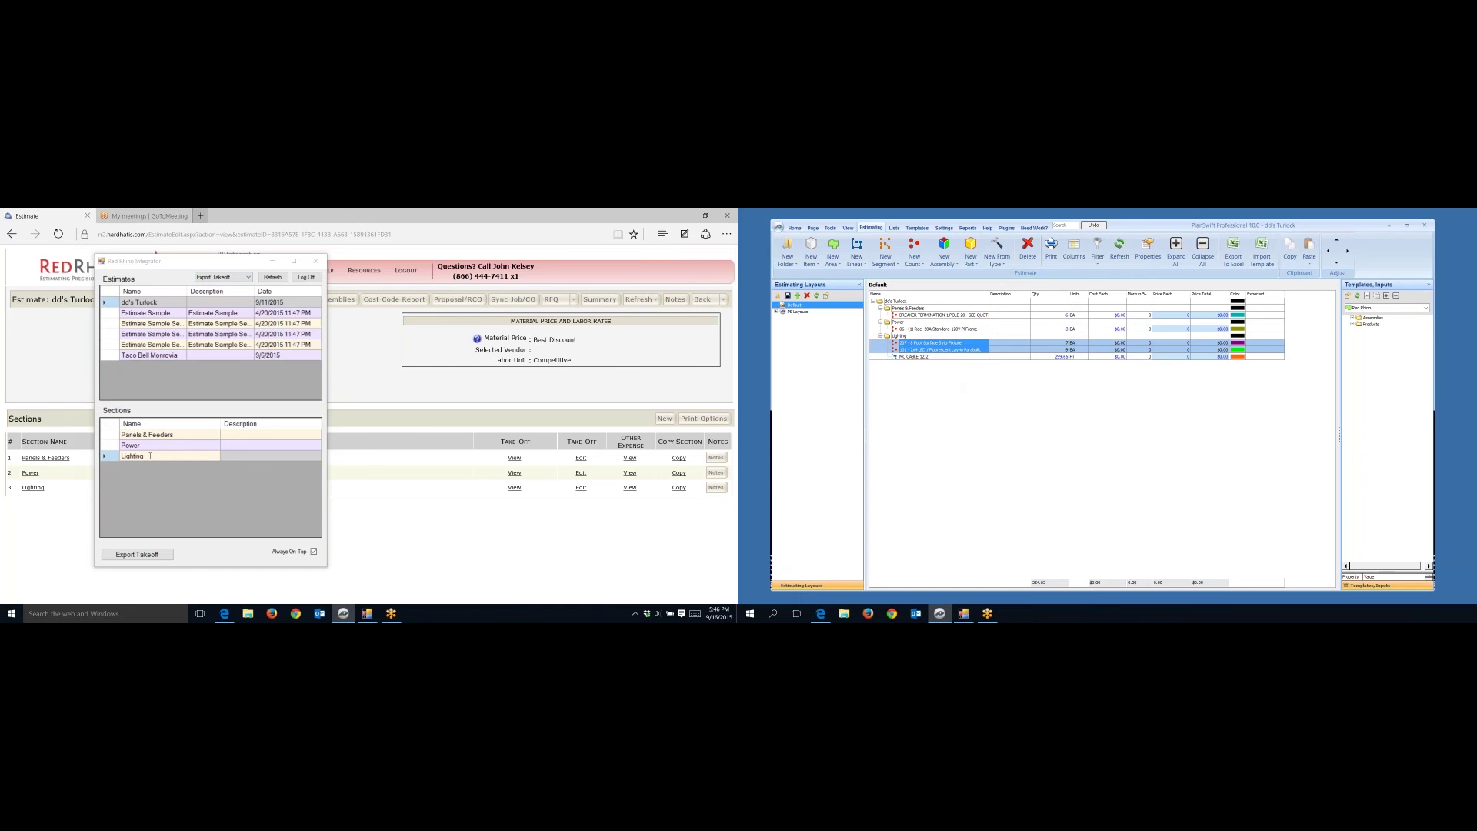
pyautogui.click(156, 556)
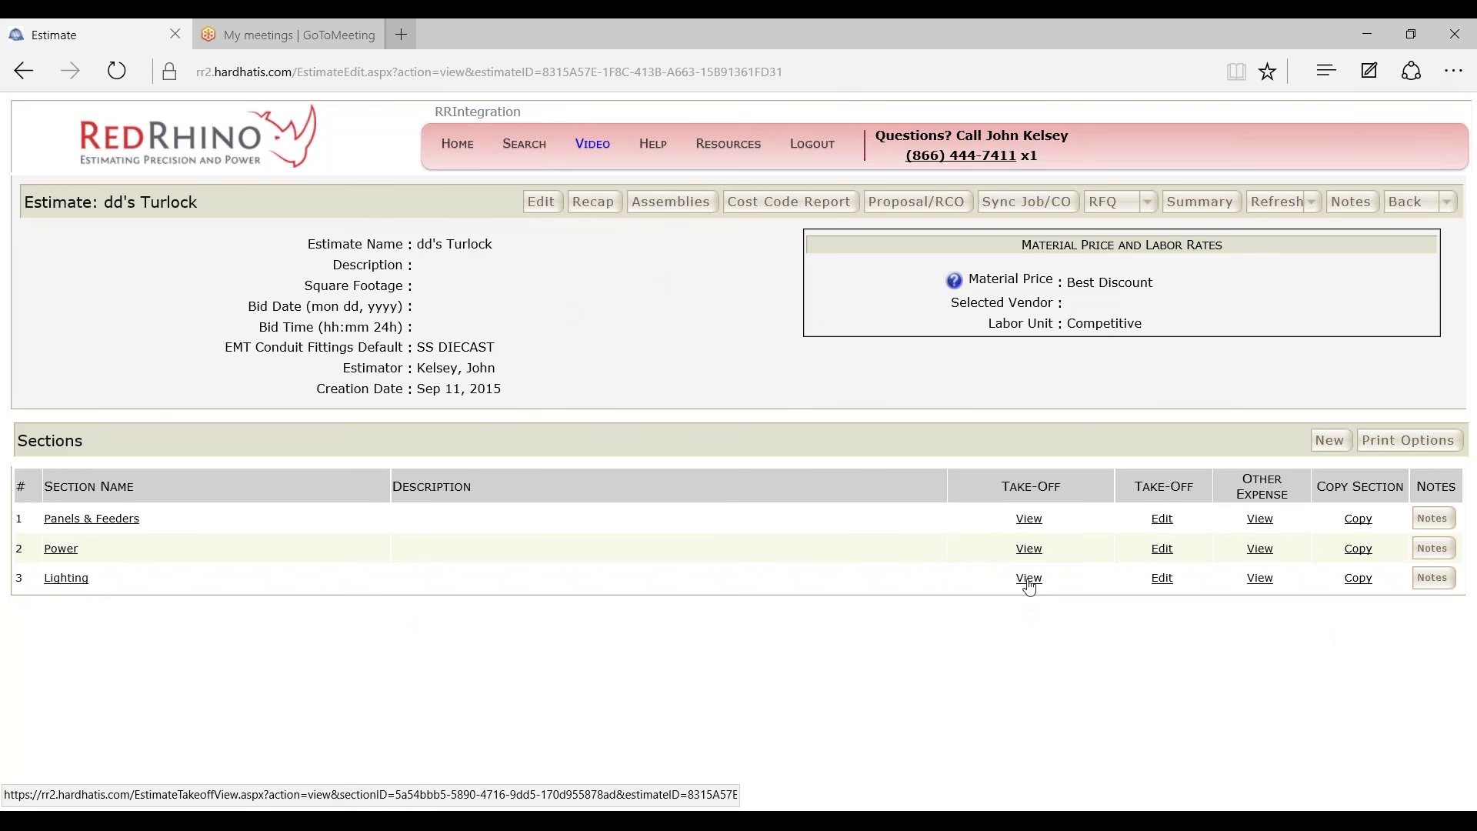
# Step: View the Lighting section's take-off to check the imported strip fixture and 2x4 LED items
pyautogui.click(1030, 579)
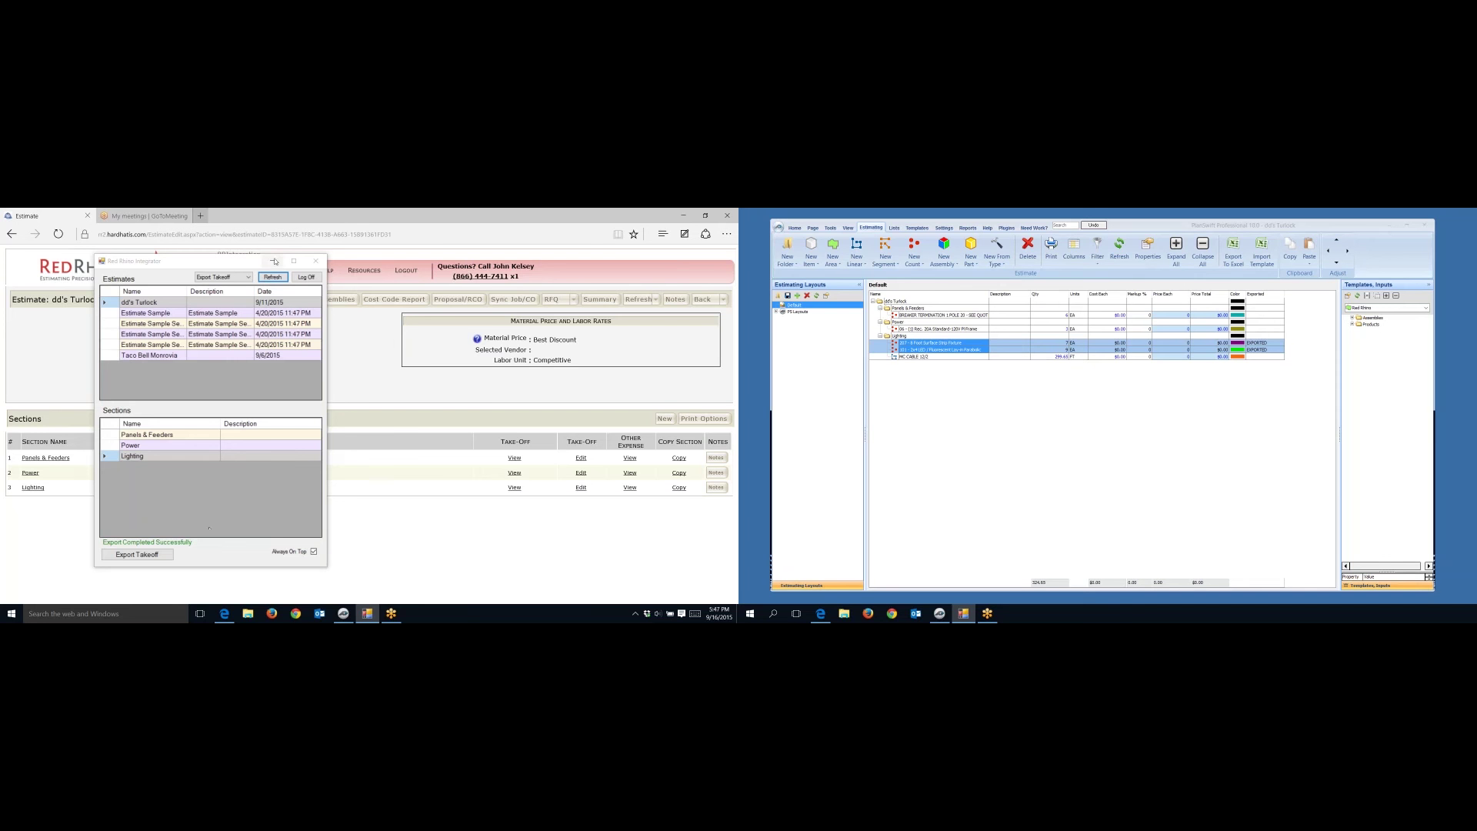
# Step: Minimize the Red Rhino Integrator to reveal the dd's Turlock estimate page beside PlanSwift
pyautogui.click(272, 261)
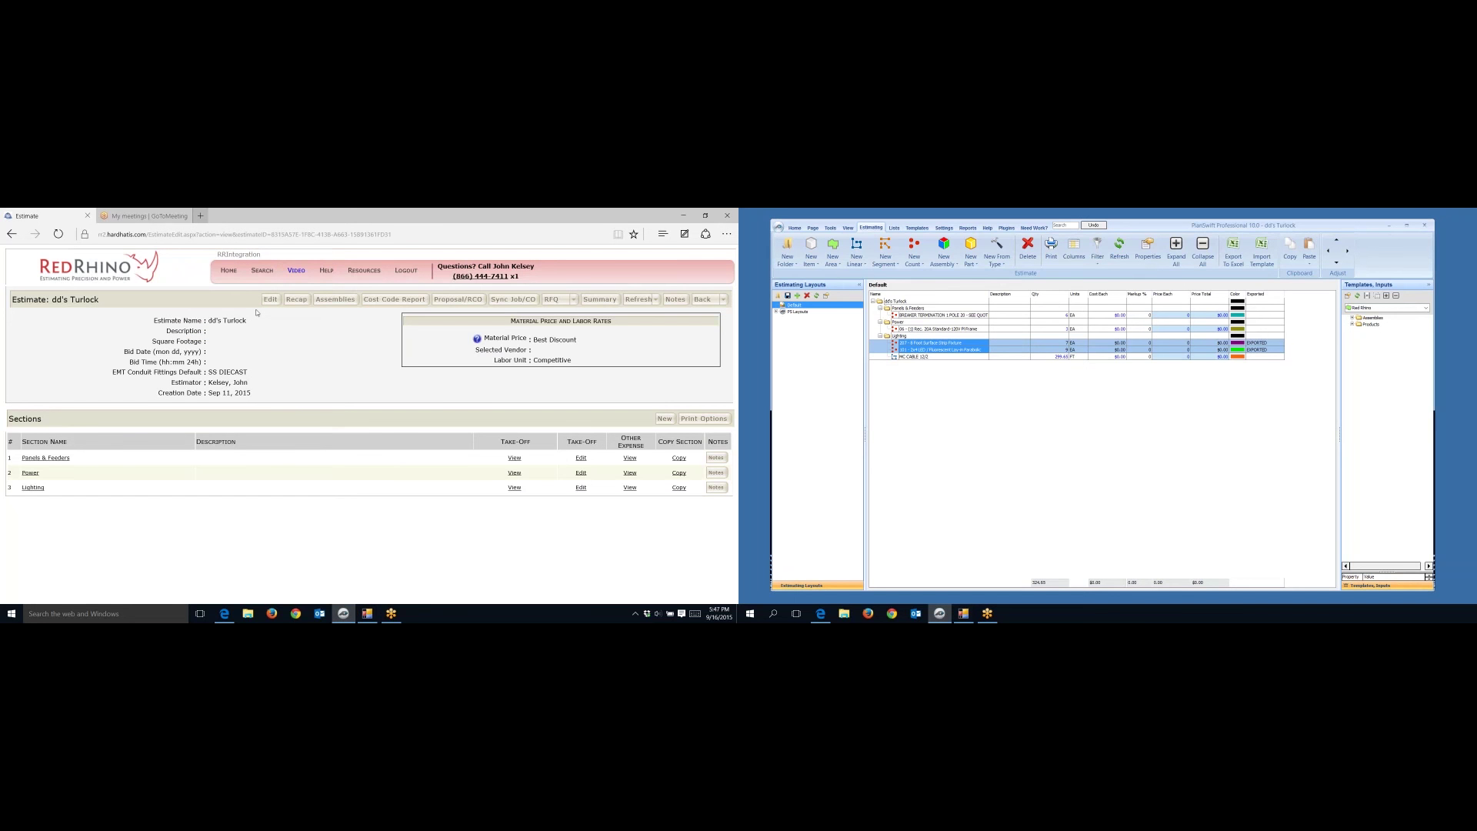